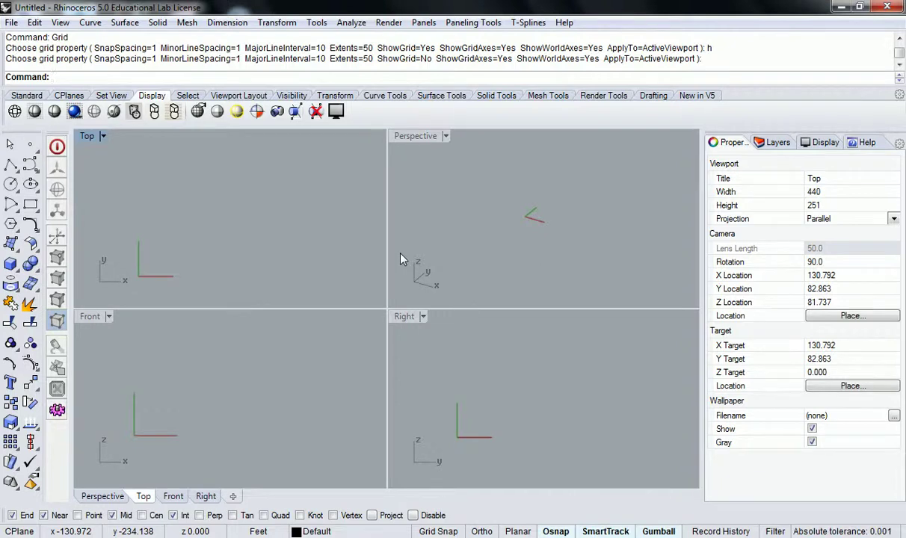
Step: Create a solid box in the Top viewport with a 40' by 20' base and a height of 20'
right_click_drag(151, 189, 127, 197)
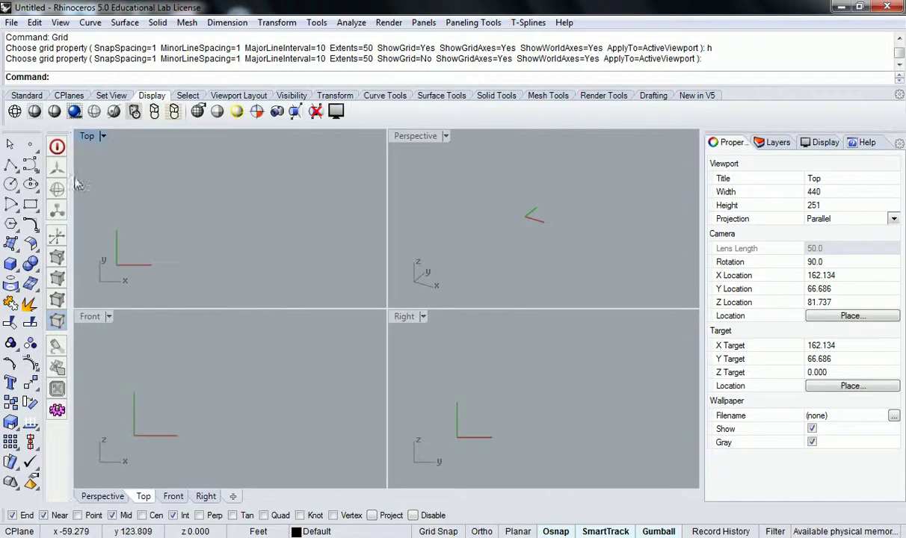
left_click(772, 142)
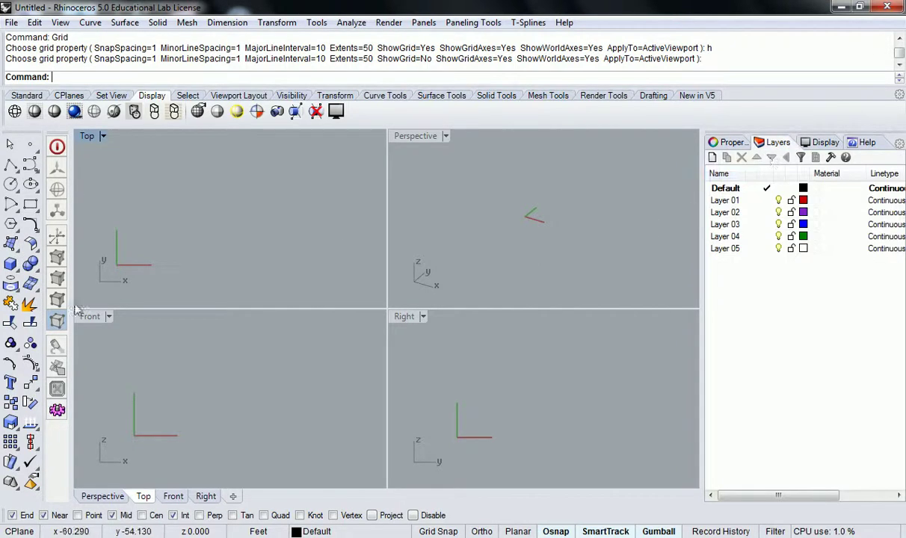
left_click(10, 265)
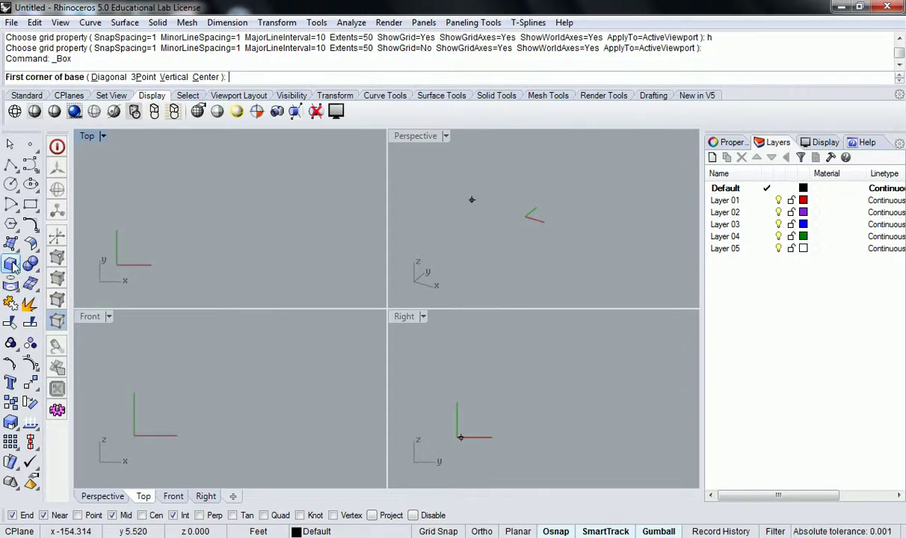
left_click(172, 225)
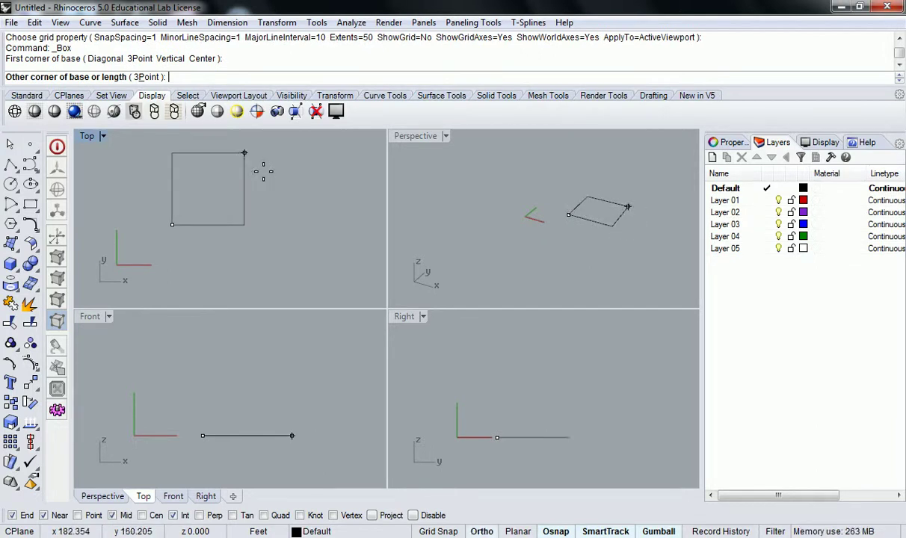
type("@")
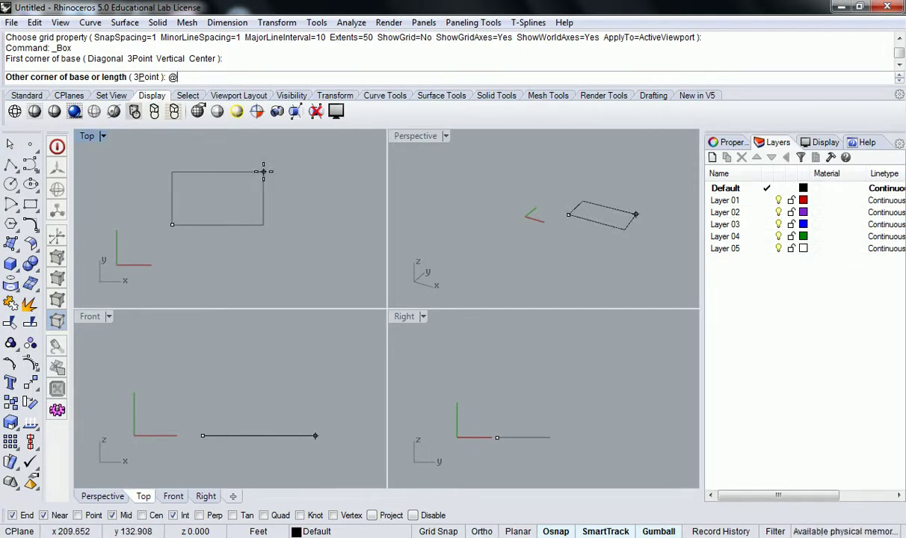
type("40',20")
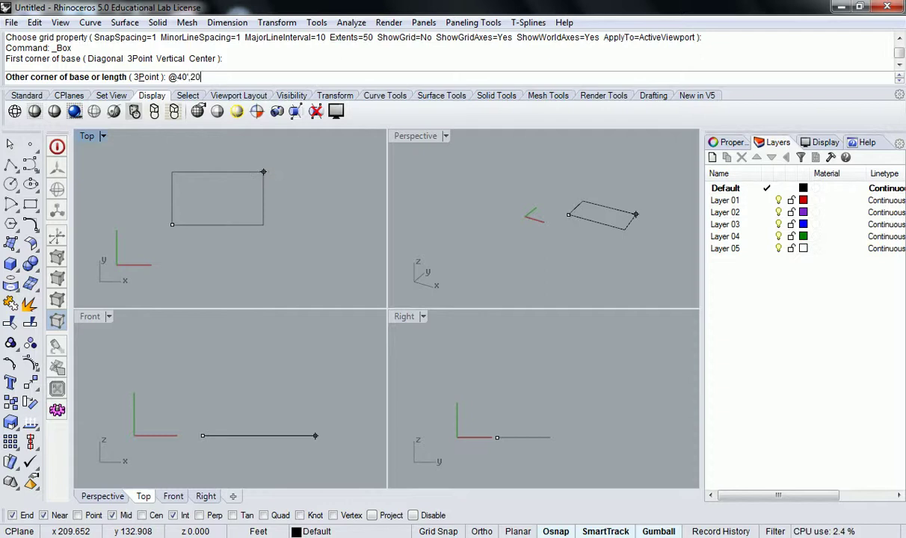
type("'")
key("Return")
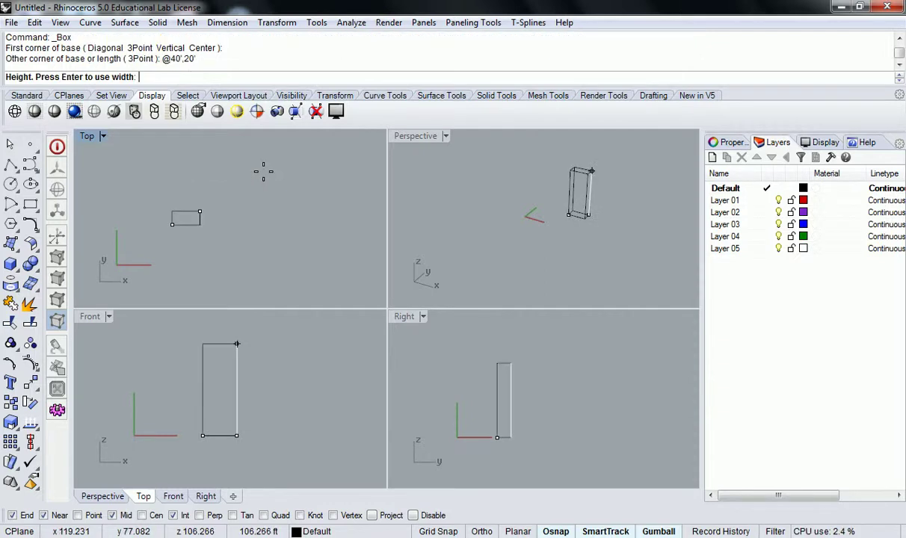
type("20'")
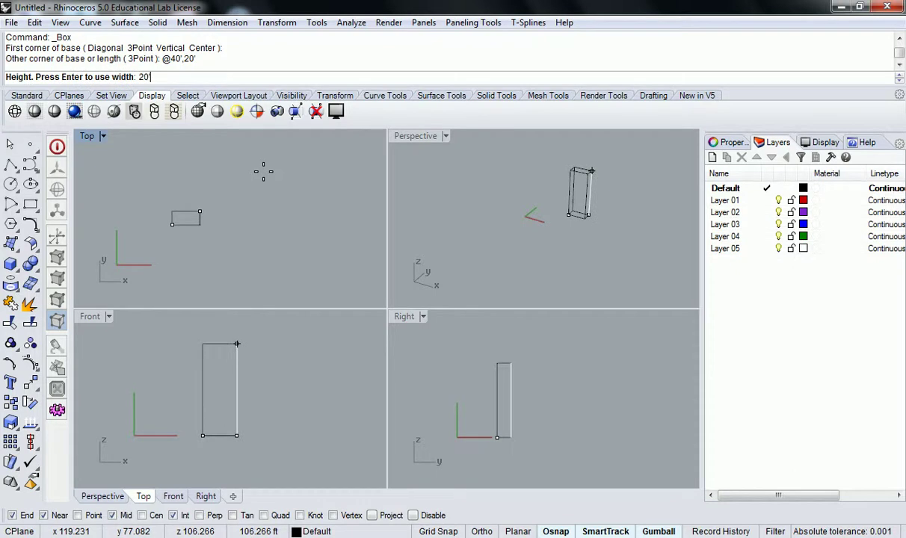
key("Return")
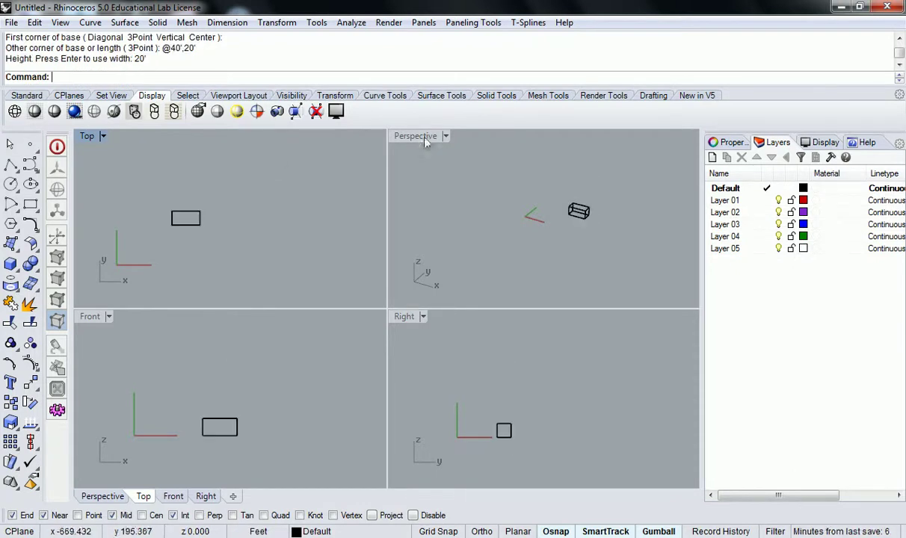
Step: Zoom the Perspective, Top, Front and Right viewports in on the box
left_click(578, 211)
type("ZS")
key("Return")
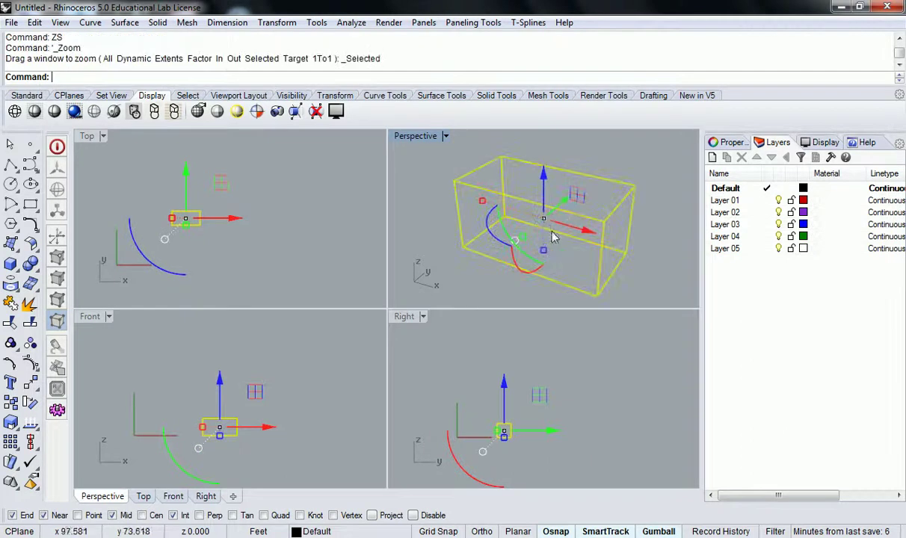
left_click(293, 247)
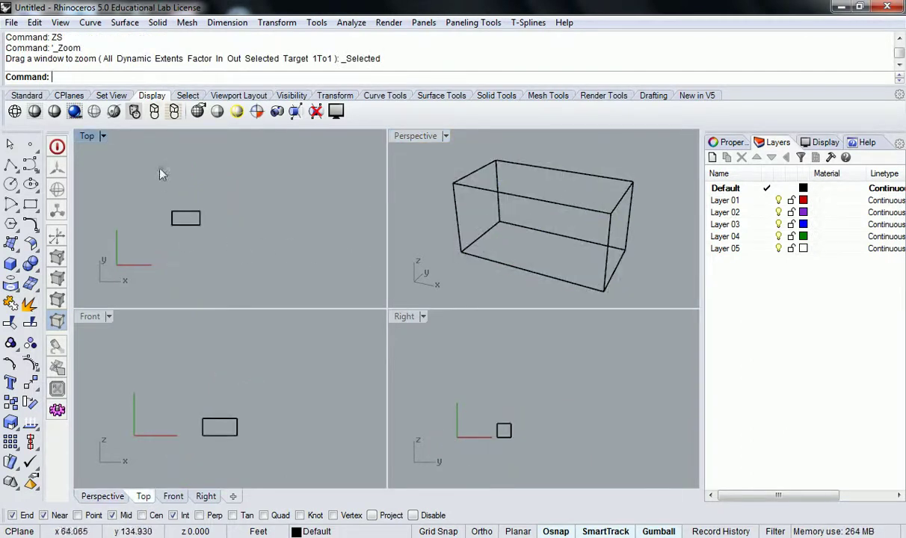
left_click(183, 214)
scroll(191, 224, "up", 2)
scroll(191, 225, "up", 2)
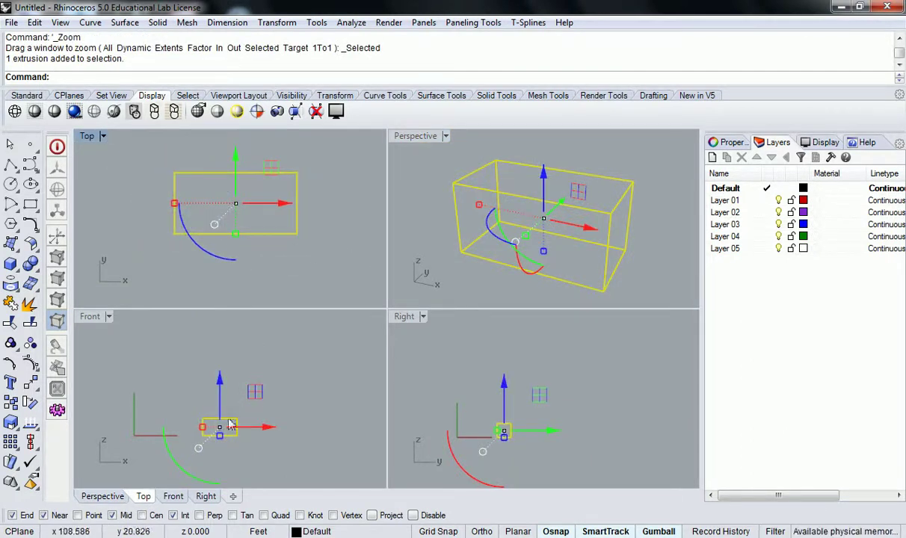
scroll(239, 400, "up", 3)
scroll(490, 433, "up", 5)
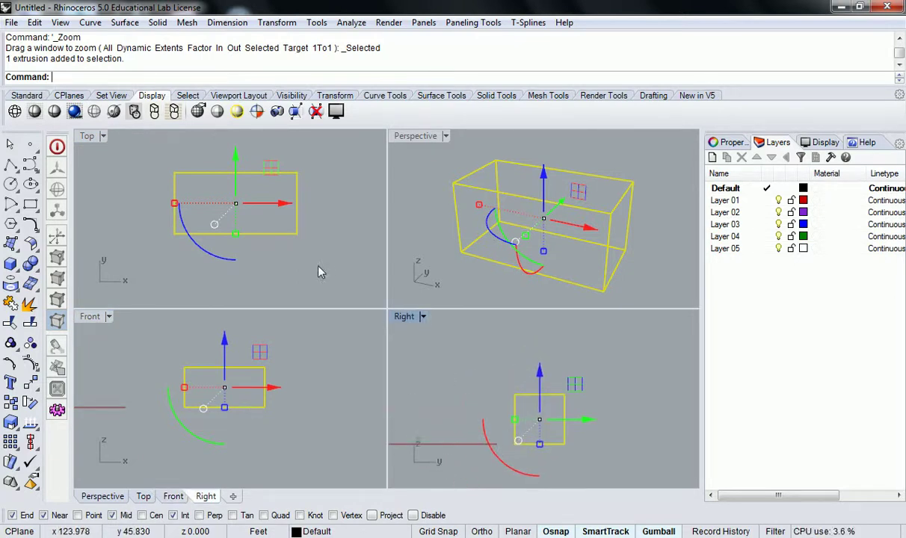
scroll(330, 259, "down", 5)
scroll(304, 238, "up", 5)
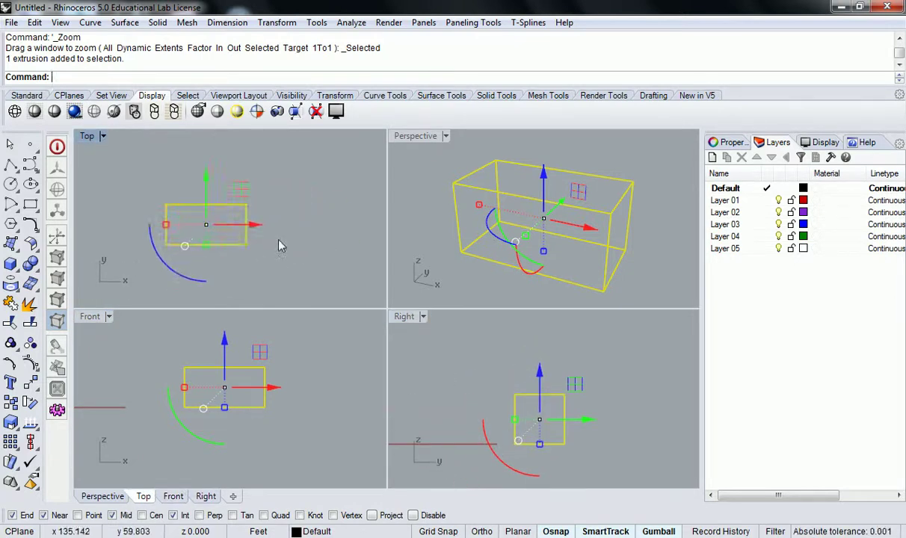
key("Escape")
Step: Set the Perspective viewport's display mode to Shaded
right_click_drag(516, 222, 500, 208)
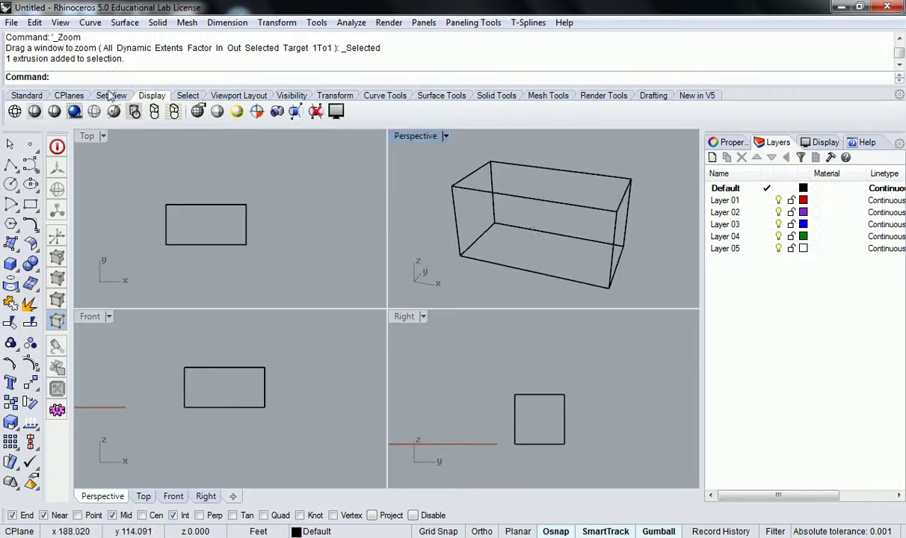
left_click(34, 111)
mouse_move(537, 169)
right_mouse_down()
mouse_move(629, 166)
mouse_move(568, 209)
right_mouse_up()
Step: Examine the shaded box from several sides in a maximized Perspective view, then restore the four viewports and reframe the box
double_click(419, 138)
mouse_move(384, 247)
right_mouse_down()
mouse_move(489, 235)
mouse_move(584, 260)
mouse_move(500, 290)
right_mouse_up()
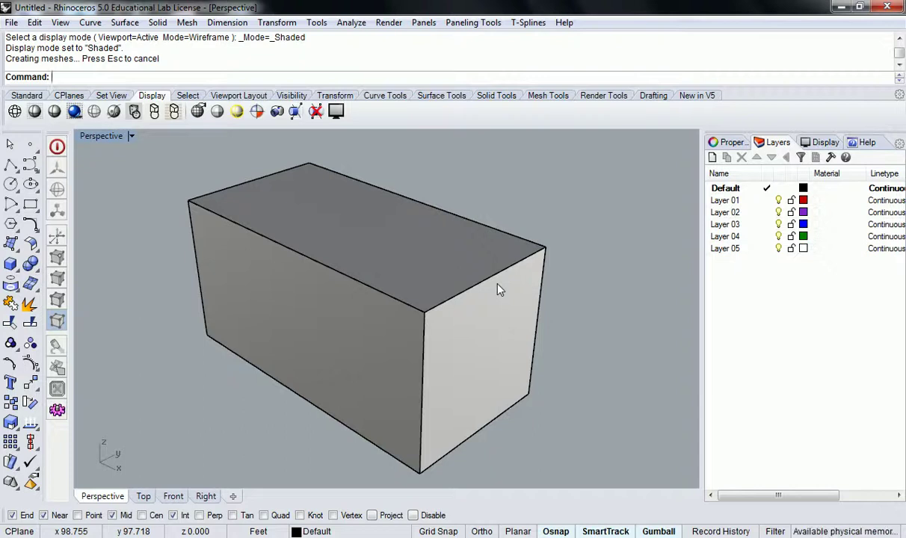
right_click_drag(329, 213, 296, 253)
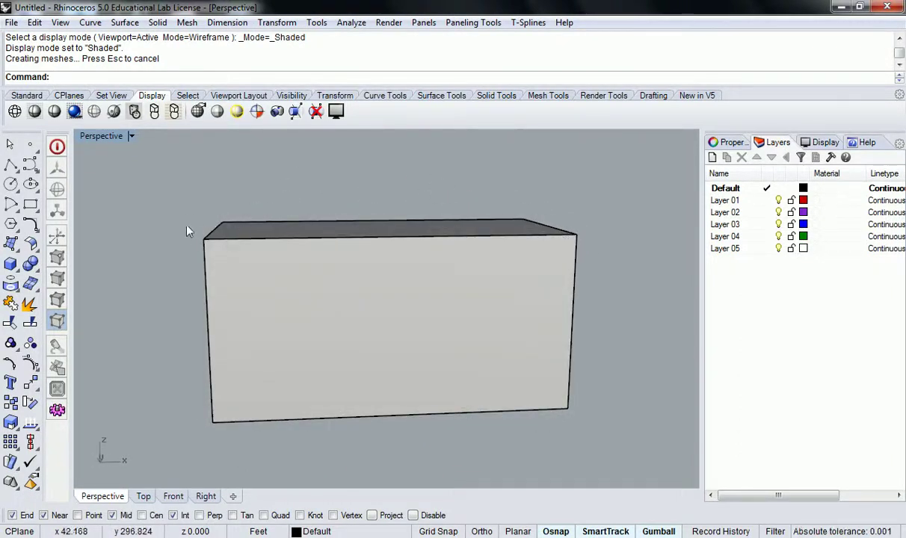
right_click_drag(340, 188, 404, 227)
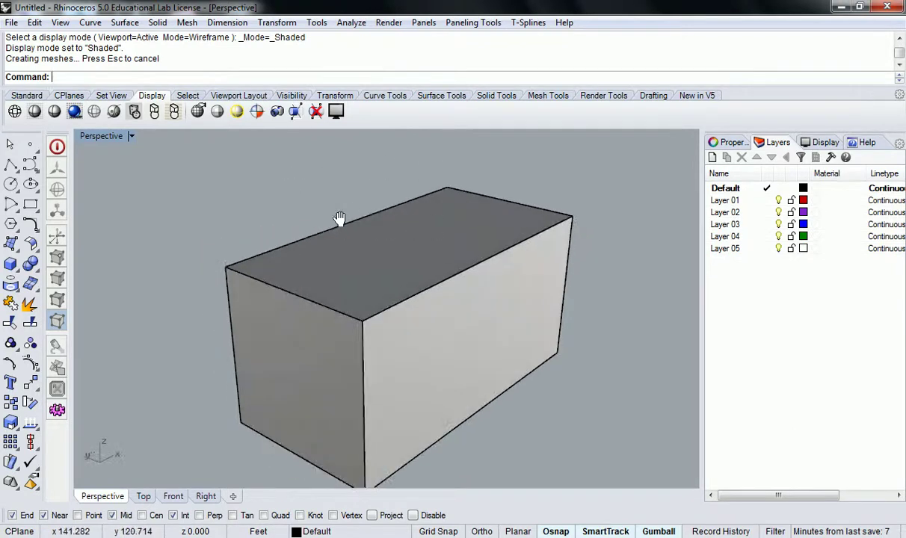
right_click_drag(341, 221, 302, 217, "shift")
double_click(107, 139)
left_click(255, 359)
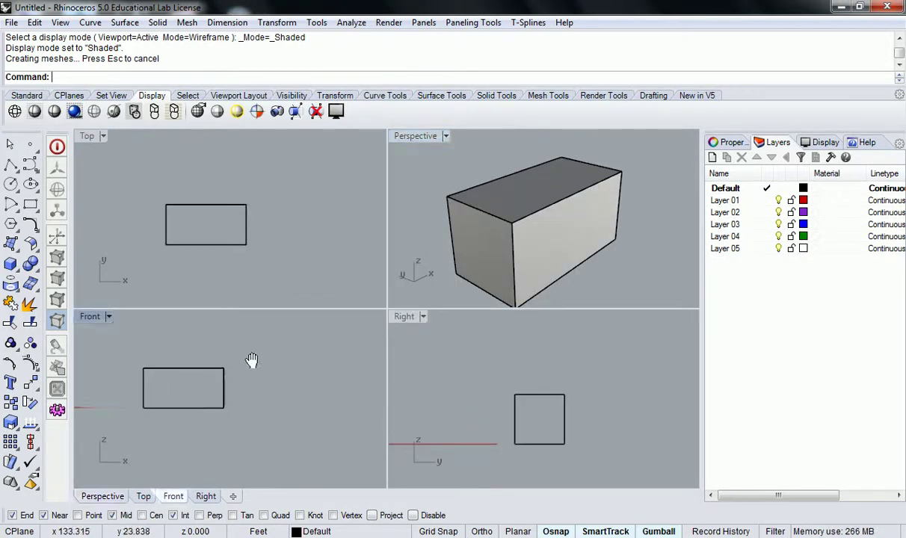
scroll(210, 352, "up", 3)
right_click_drag(209, 362, 275, 344)
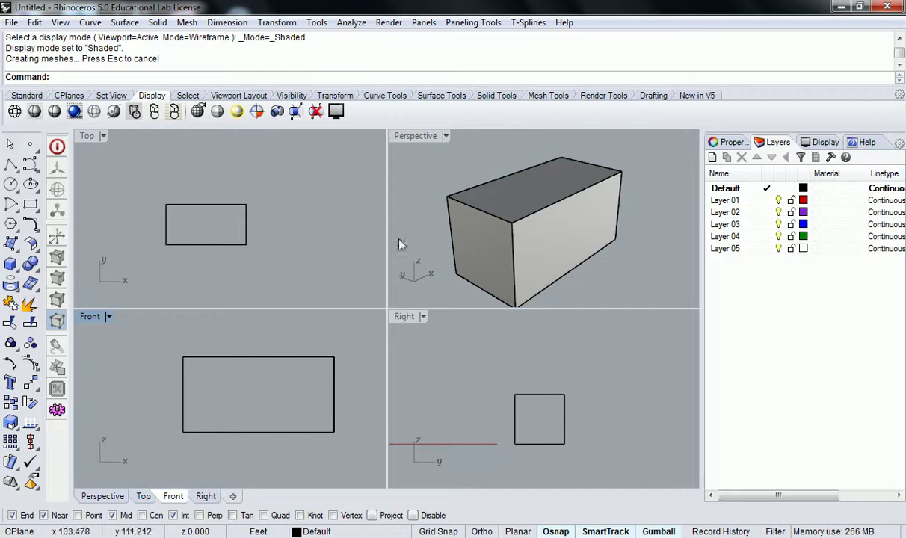
scroll(535, 168, "down", 5)
right_click_drag(535, 169, 449, 228)
scroll(436, 237, "up", 3)
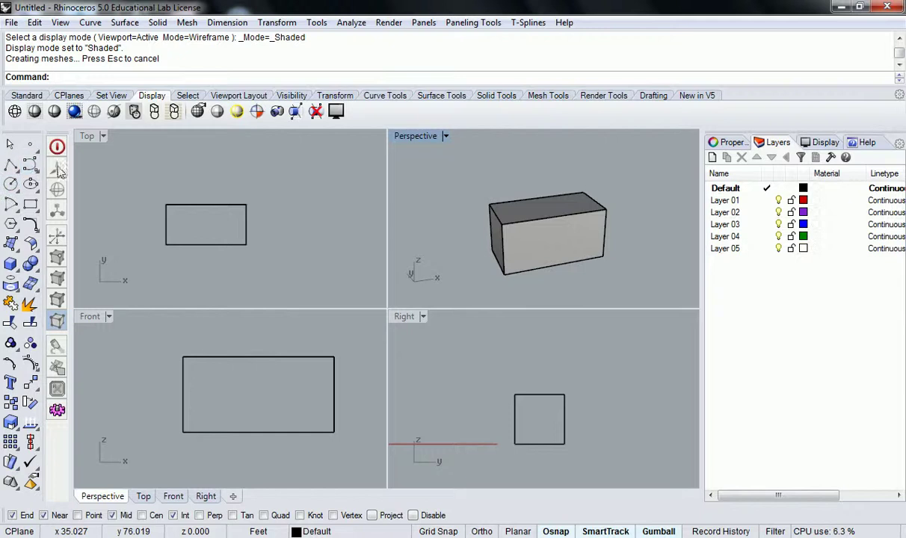
type("Arc")
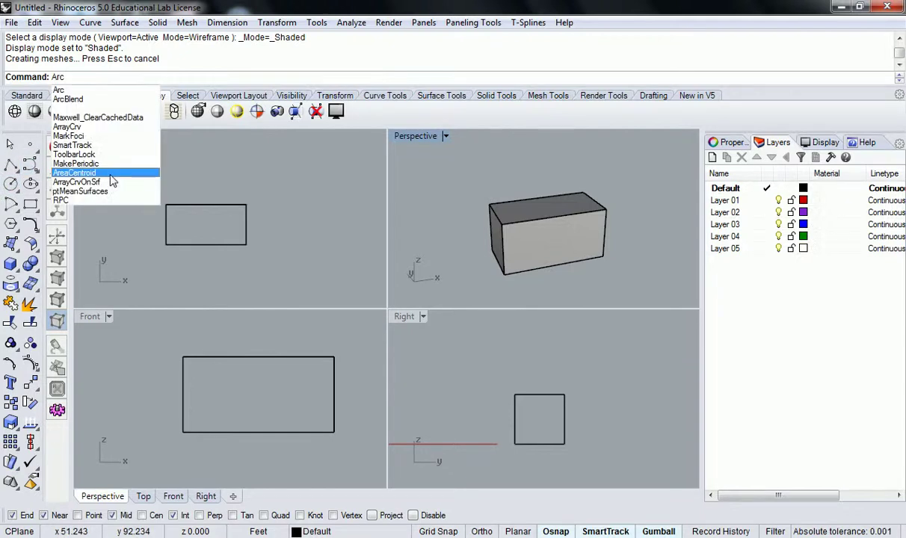
key("Return")
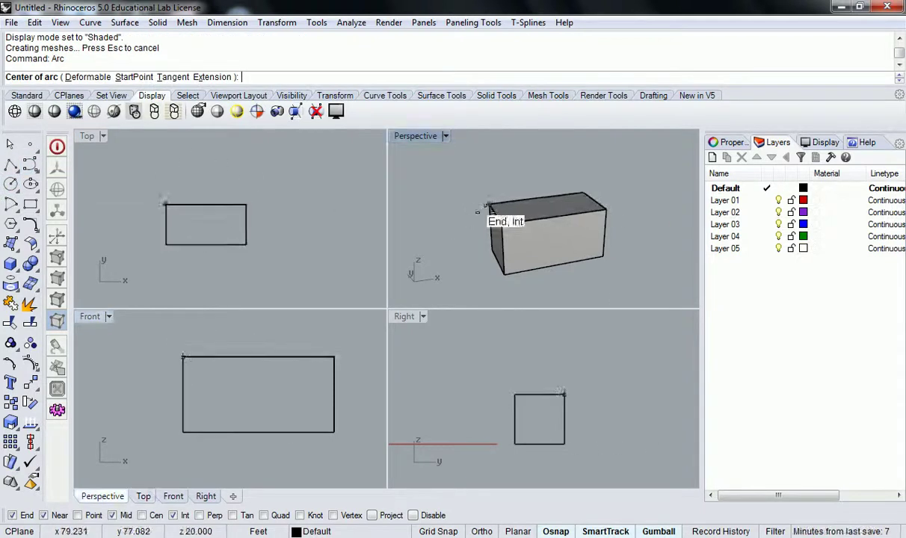
left_click(501, 223)
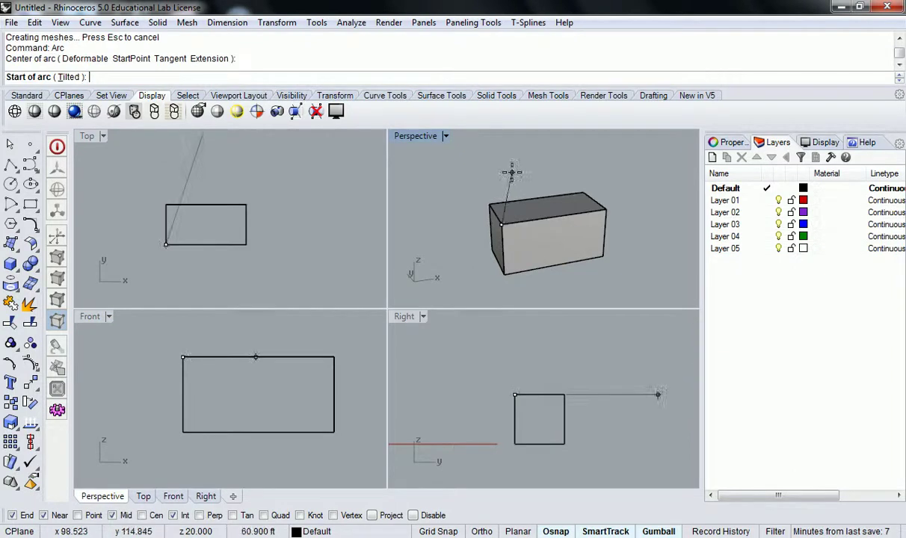
scroll(262, 344, "down", 3)
right_click_drag(317, 352, 320, 404)
right_click_drag(265, 354, 210, 339)
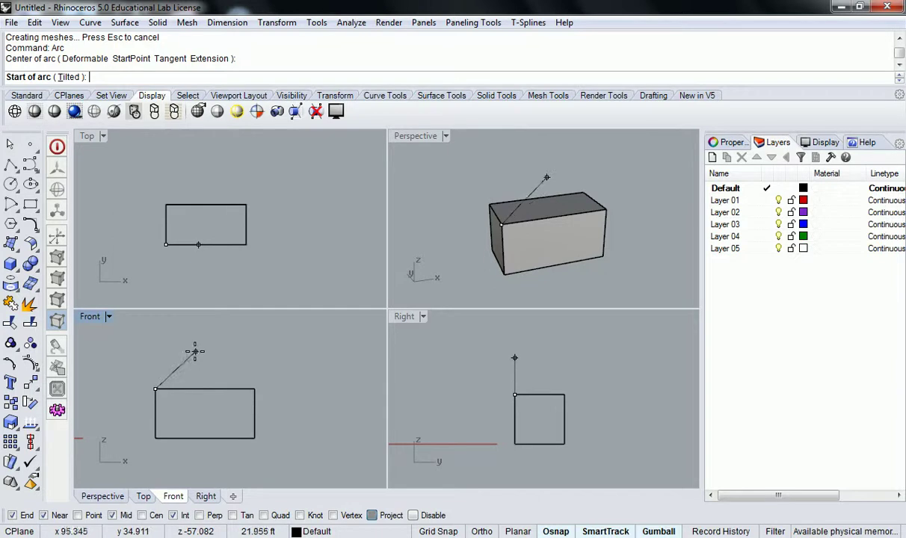
key("Escape")
Step: Draw a trial arc by centre, start and end with about 27 ft radius above the box in the Front viewport, and delete it
left_click(18, 211)
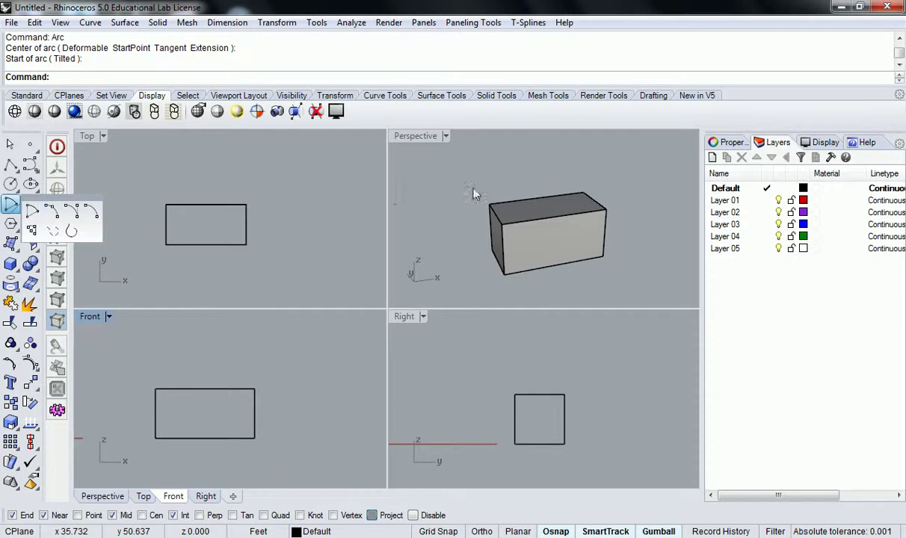
right_click_drag(203, 369, 209, 383)
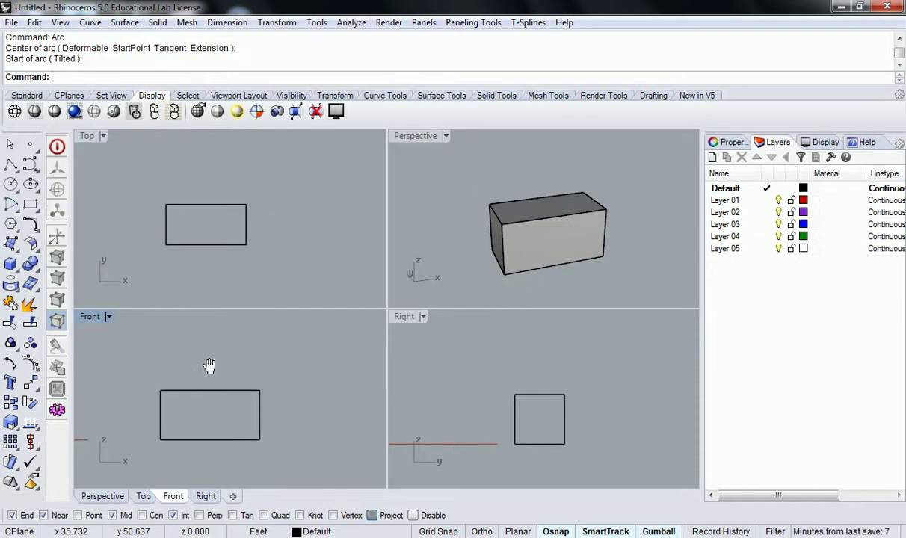
left_click(11, 207)
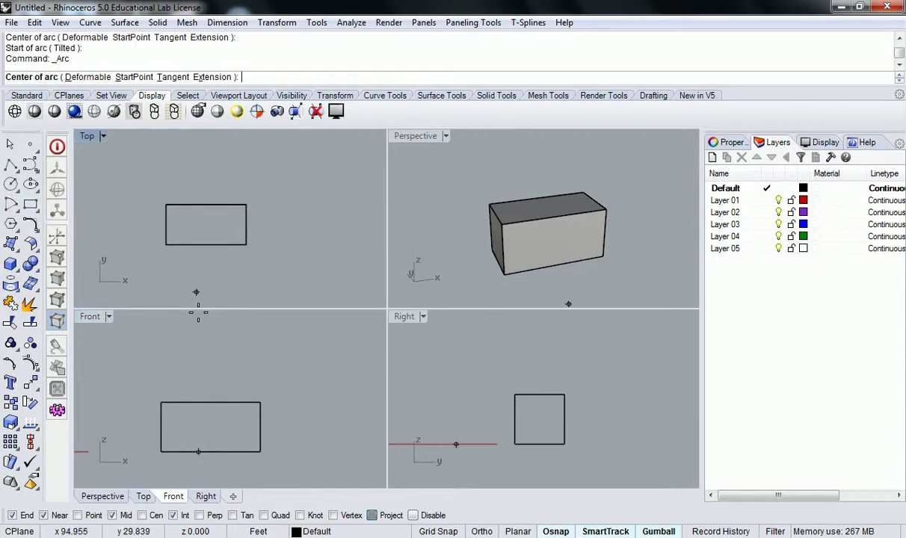
left_click(130, 361)
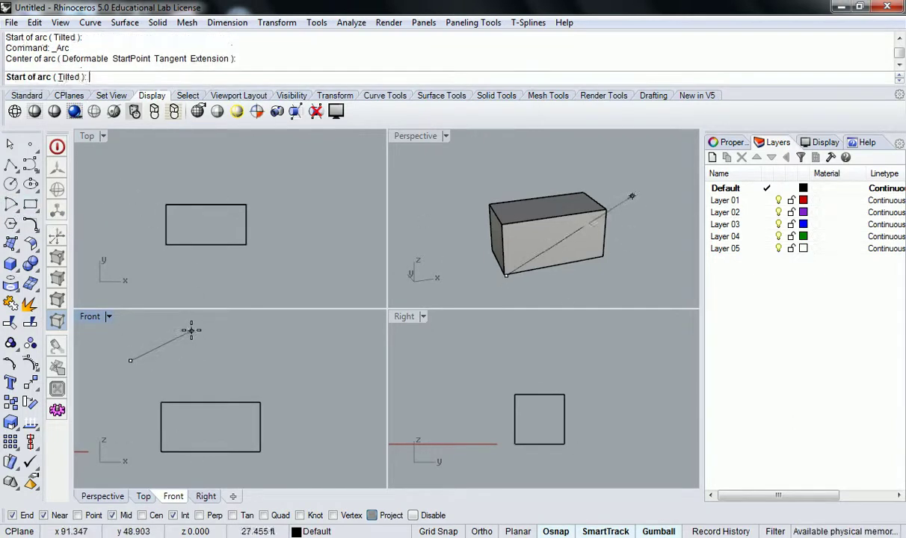
left_click(191, 331)
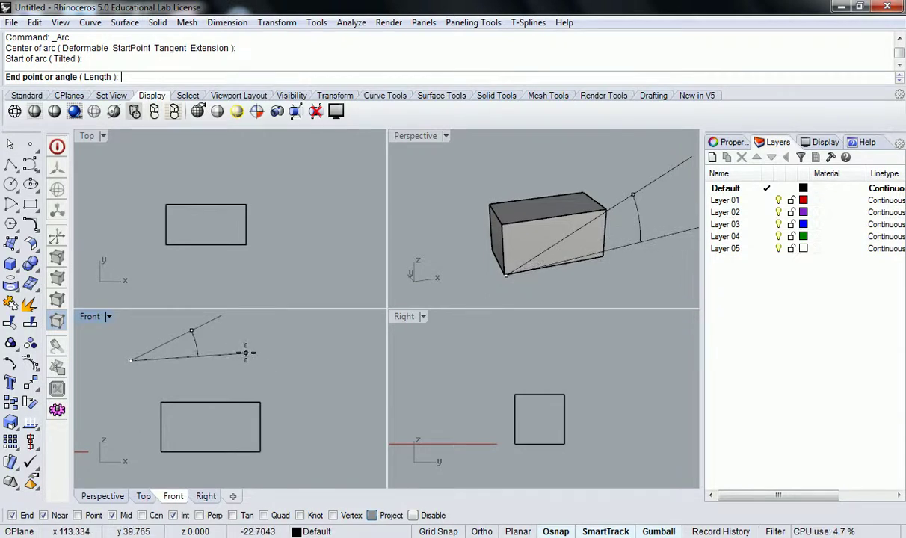
left_click(210, 385)
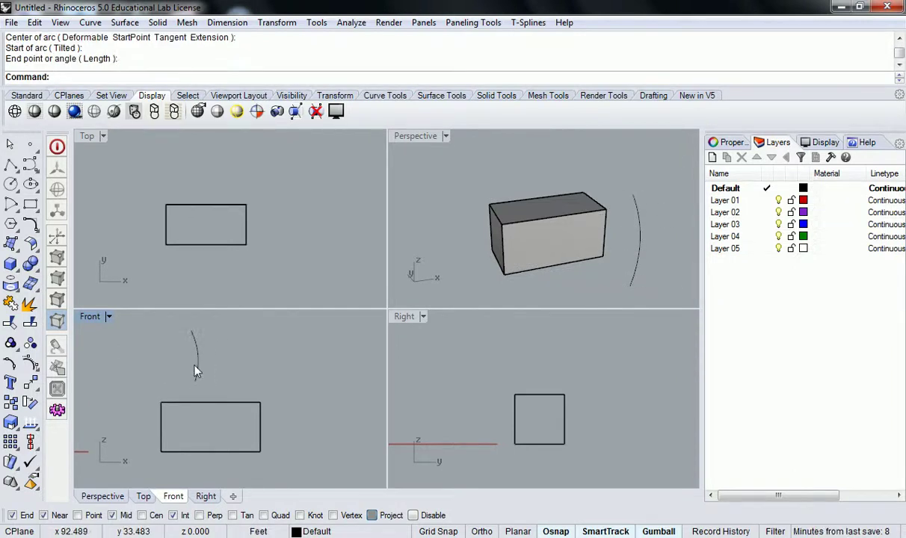
left_click(196, 363)
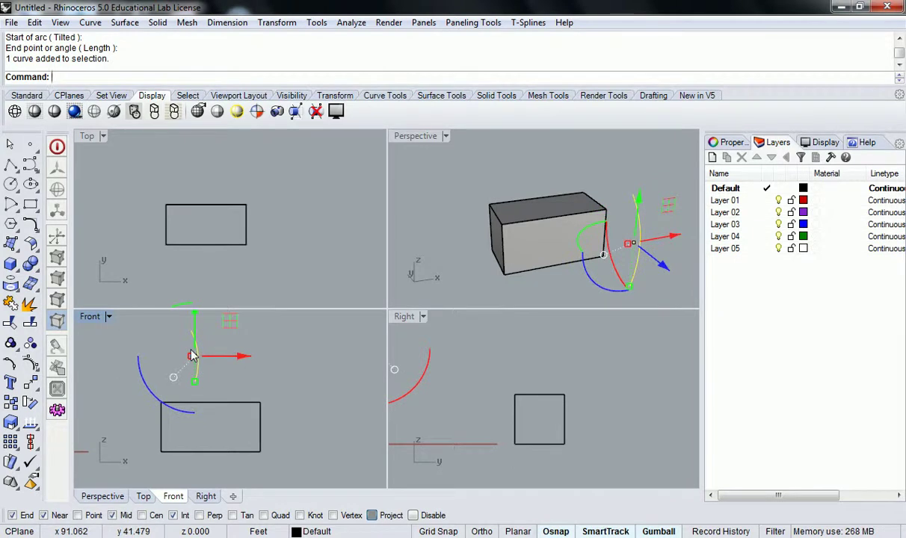
key("Delete")
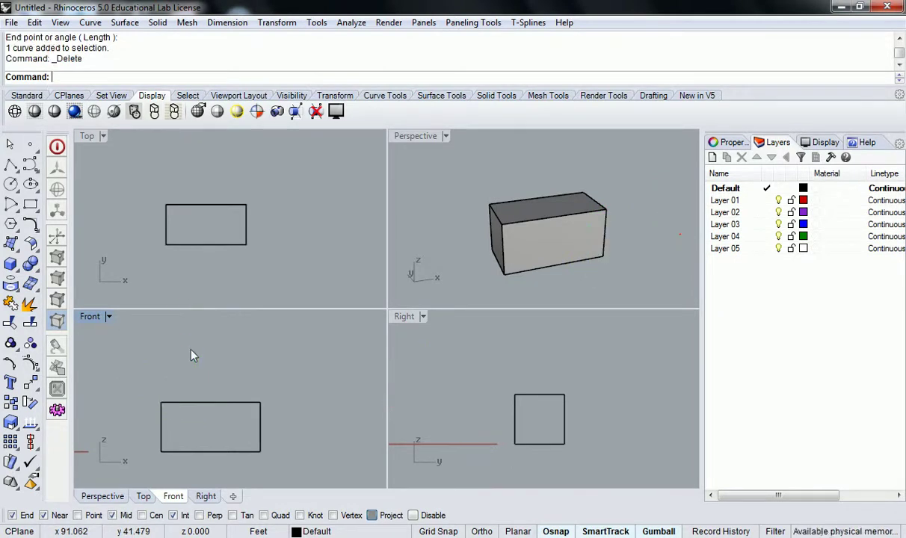
Step: Draw a trial arc by start, end and point on arc above the box in the Front viewport, and delete it
left_click(18, 210)
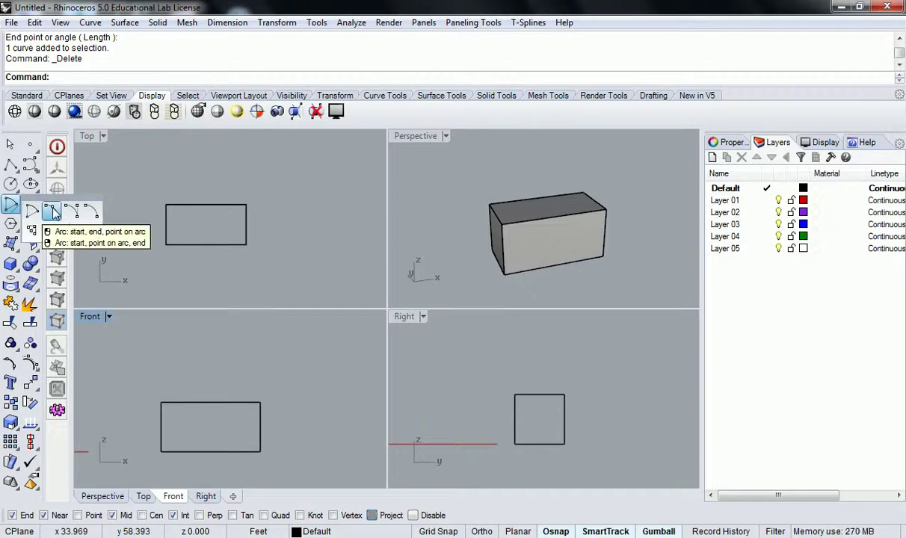
left_click(52, 213)
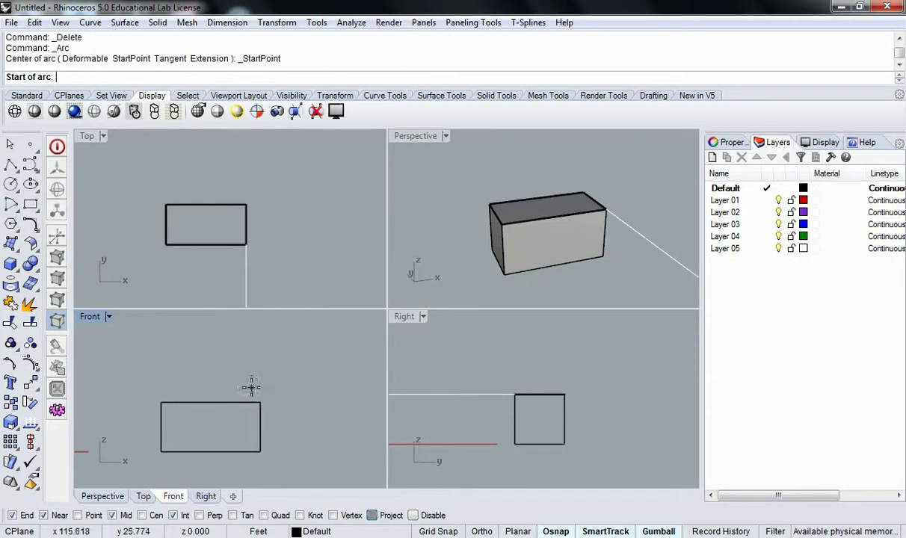
left_click(164, 373)
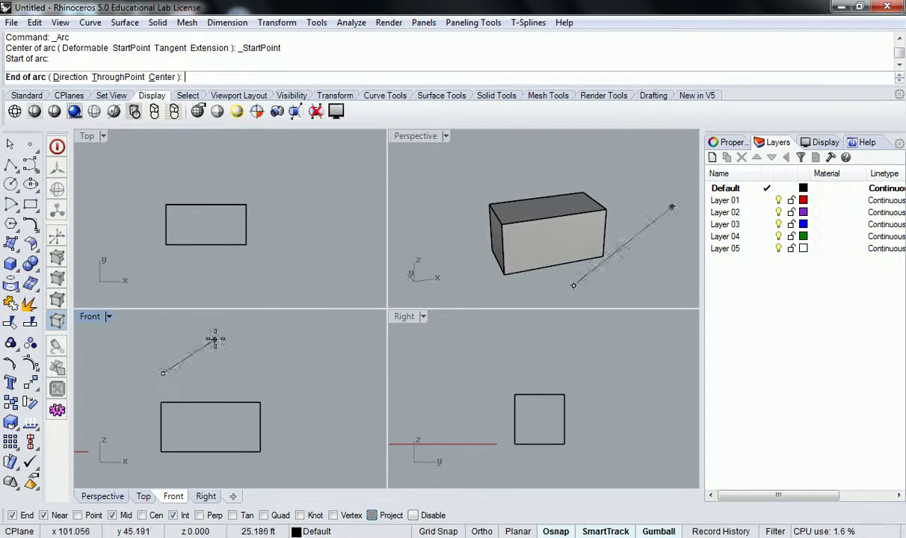
left_click(285, 362)
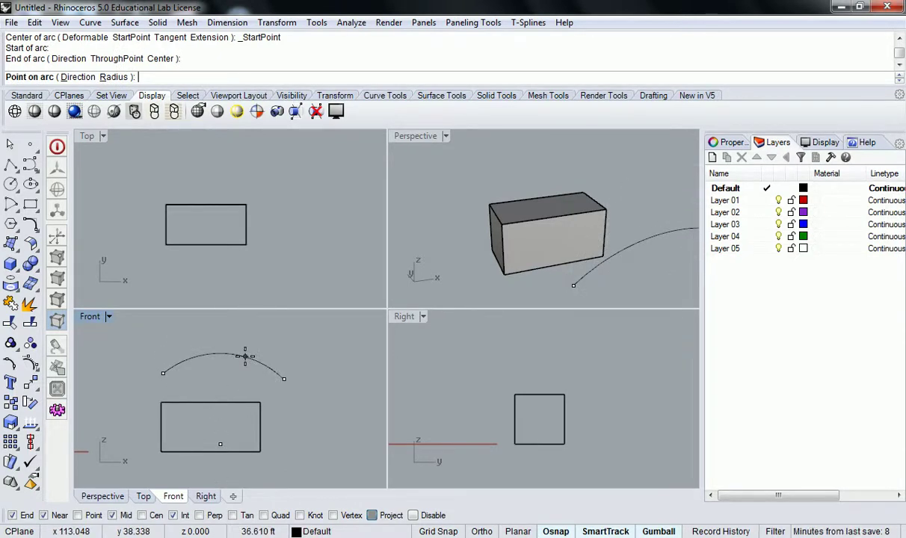
left_click(245, 357)
left_click(245, 357)
key("Delete")
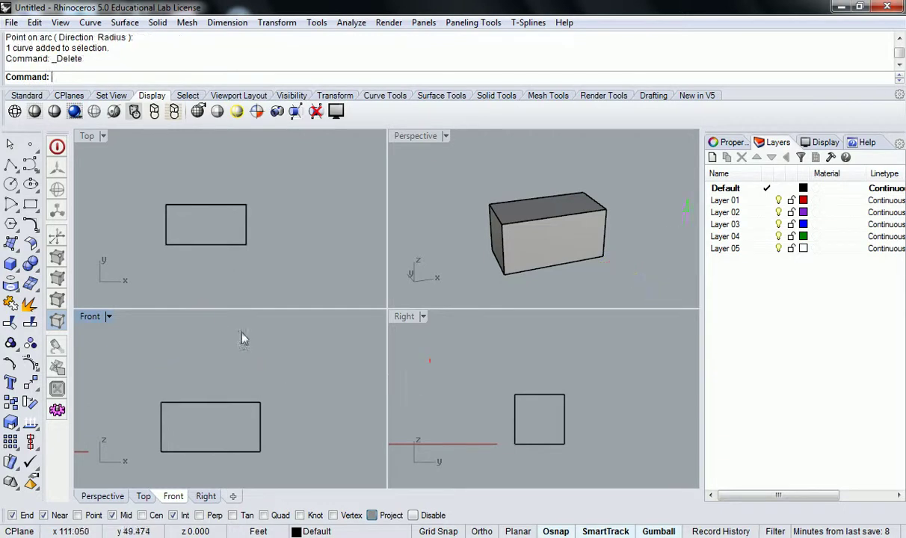
Step: Draw a trial arc by start, point on arc and end above the box in the Front viewport, and delete it
left_click(11, 203)
left_click(53, 218)
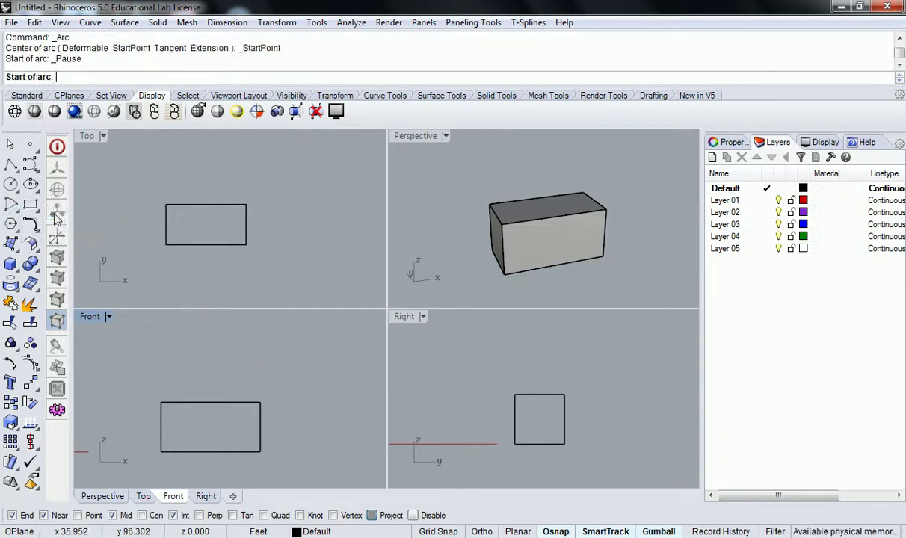
left_click(164, 378)
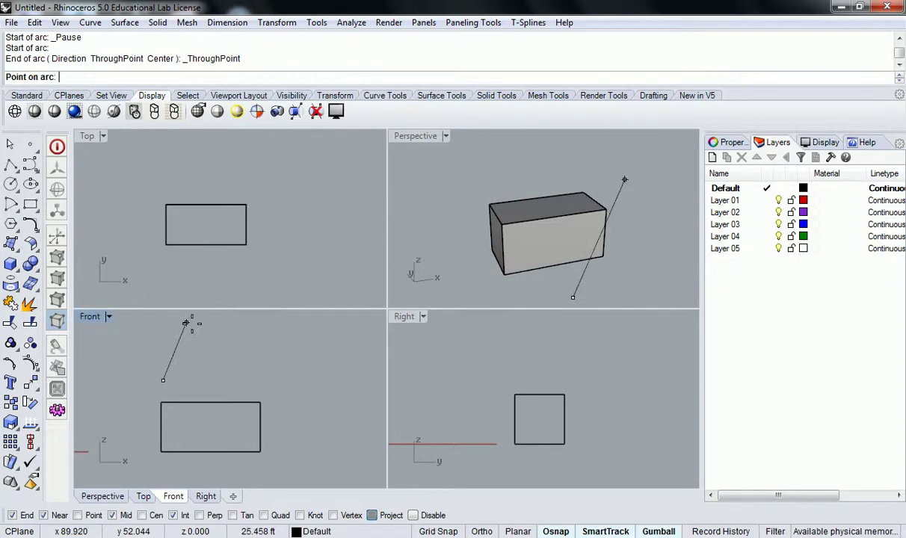
left_click(209, 332)
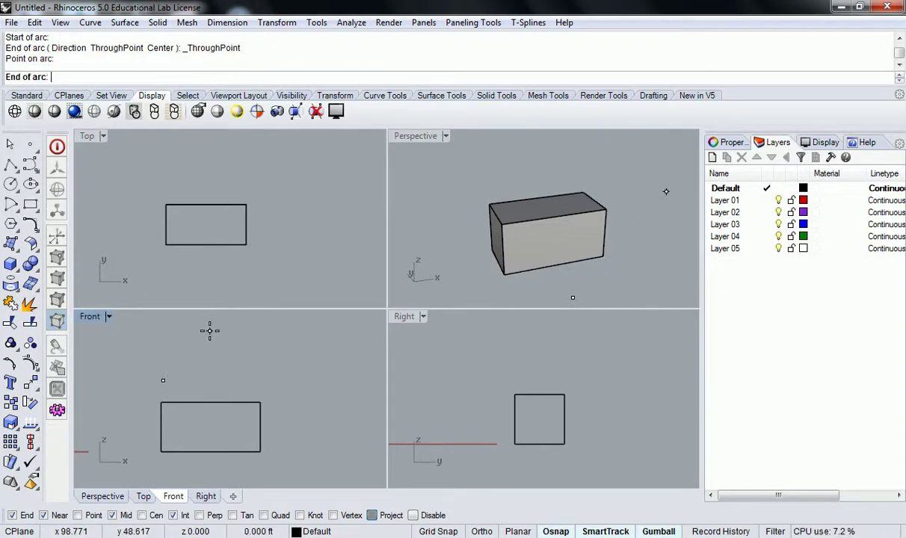
left_click(264, 363)
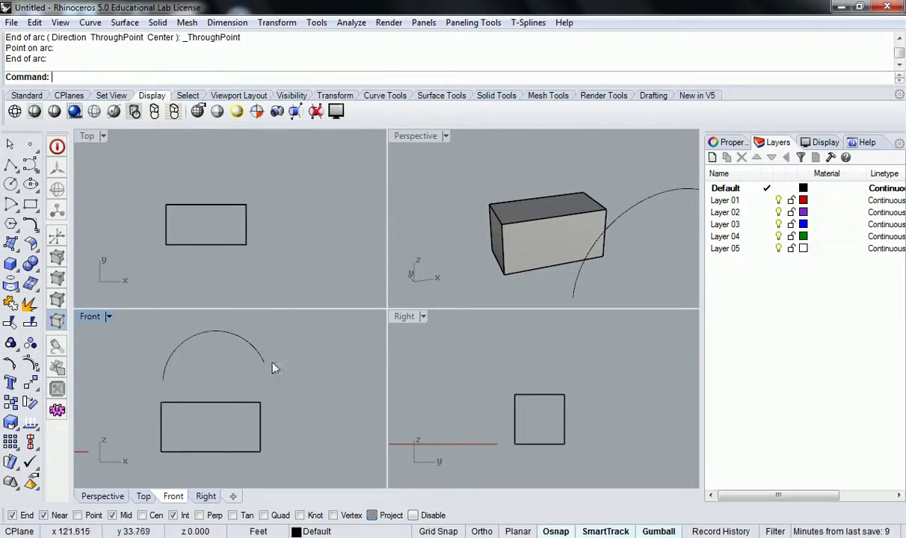
left_click(12, 204)
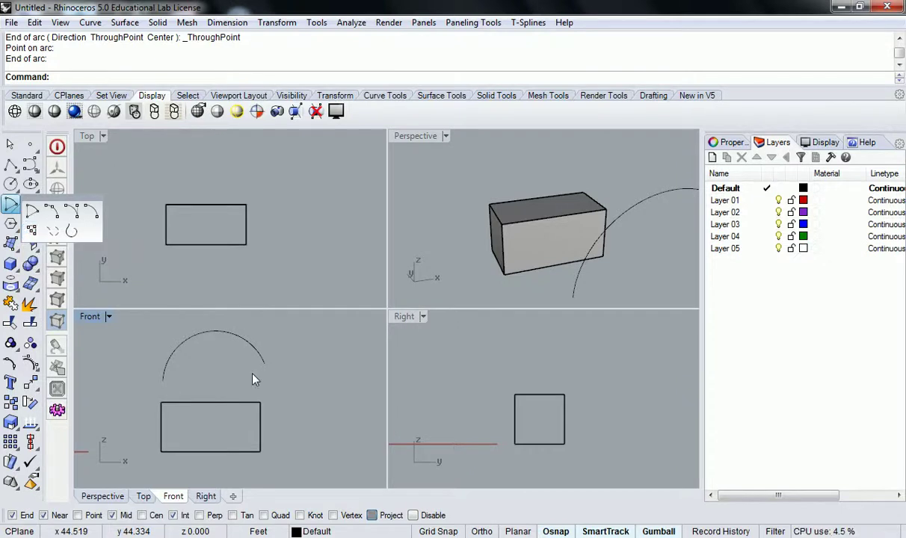
left_click(260, 349)
key("Delete")
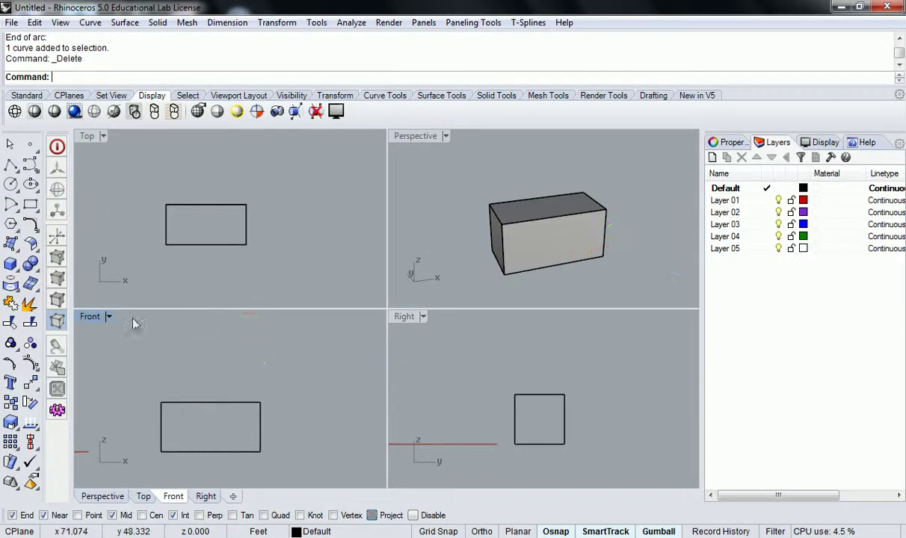
left_click(15, 206)
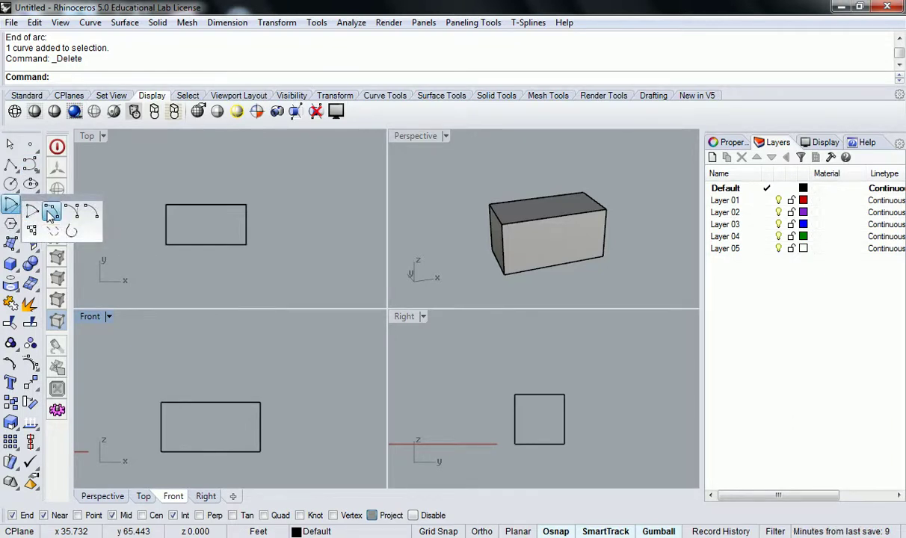
left_click(50, 213)
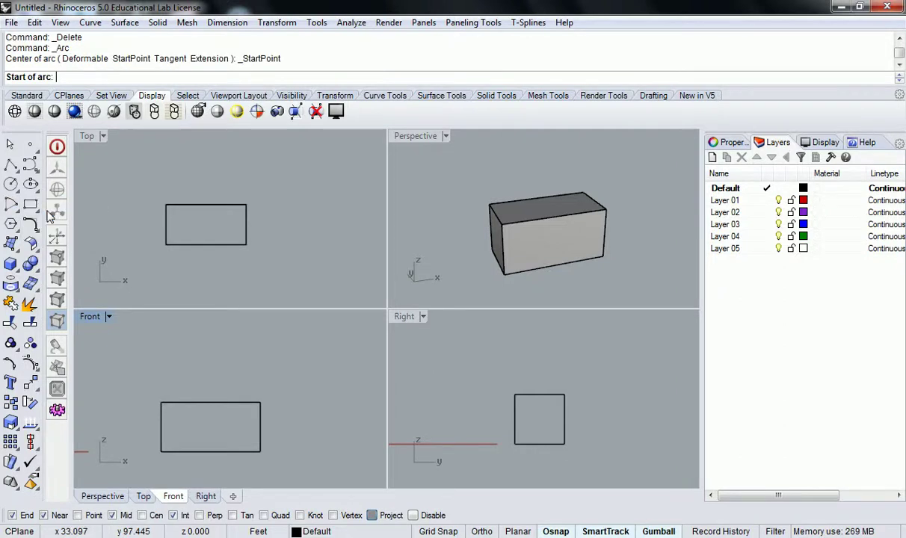
scroll(198, 387, "up", 1)
right_click_drag(212, 386, 204, 348)
scroll(141, 368, "up", 2)
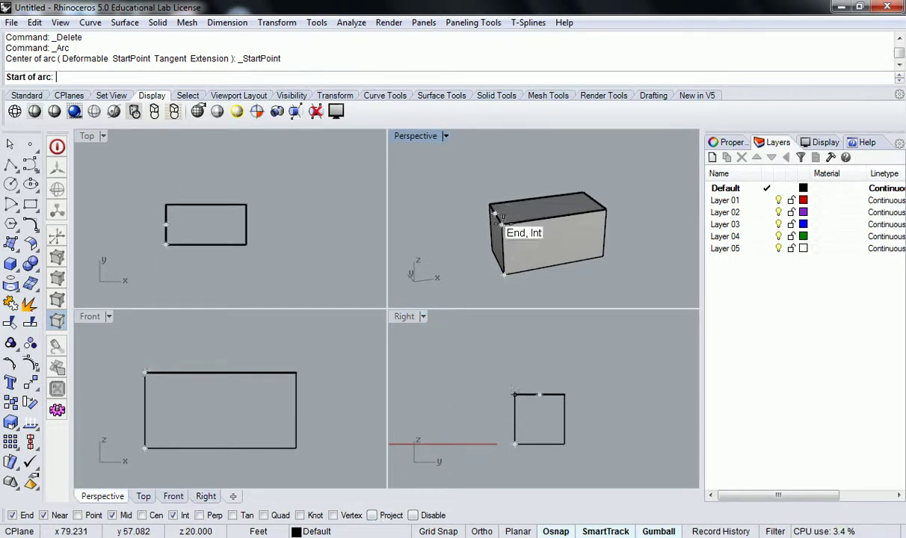
left_click(498, 219)
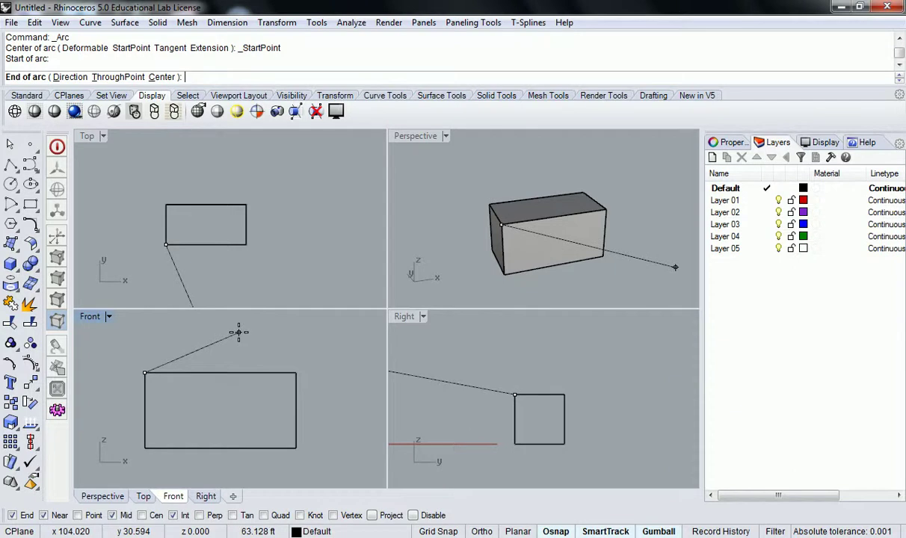
left_click(296, 373)
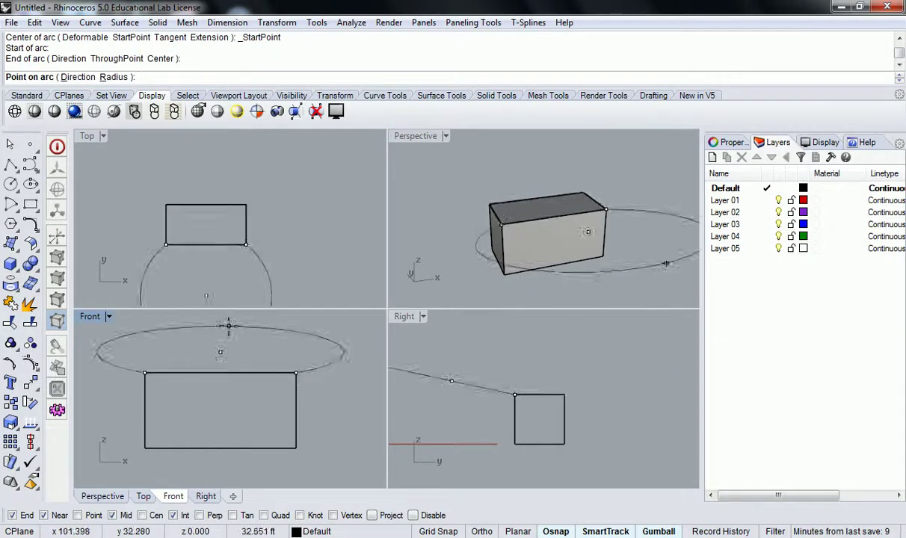
right_click_drag(233, 333, 237, 348)
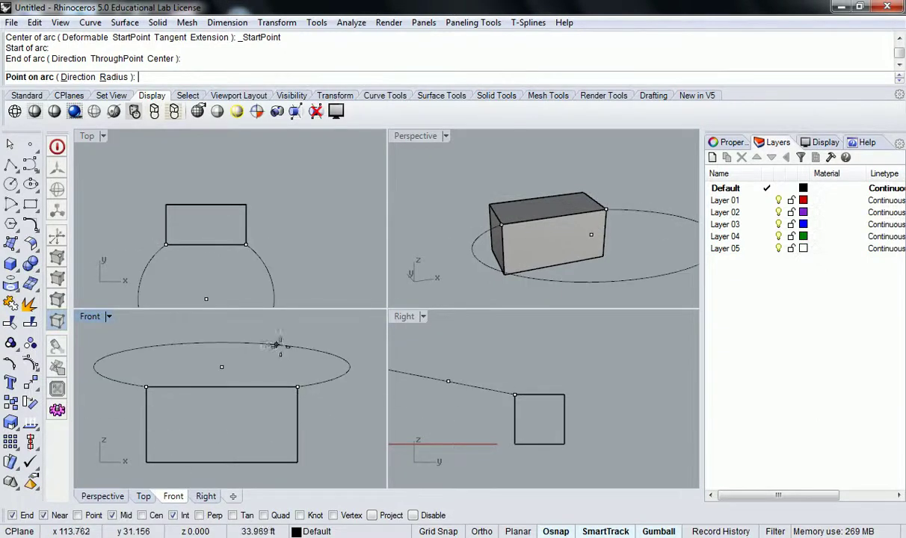
key("Escape")
right_click_drag(285, 346, 306, 347)
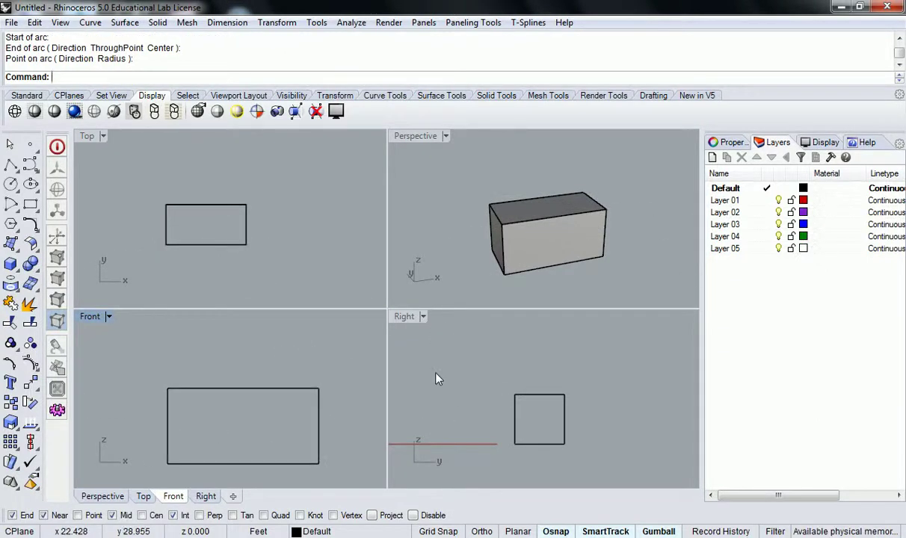
Step: With Project snapping on, draw an arc by start, end and point on arc between the box's two upper corners in the Front viewport
right_click_drag(543, 243, 556, 223)
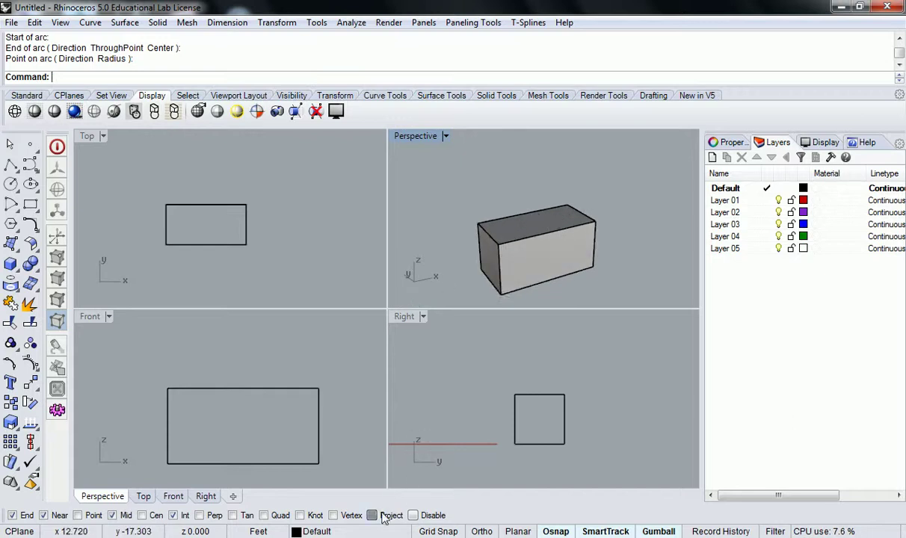
right_click_drag(302, 351, 241, 345)
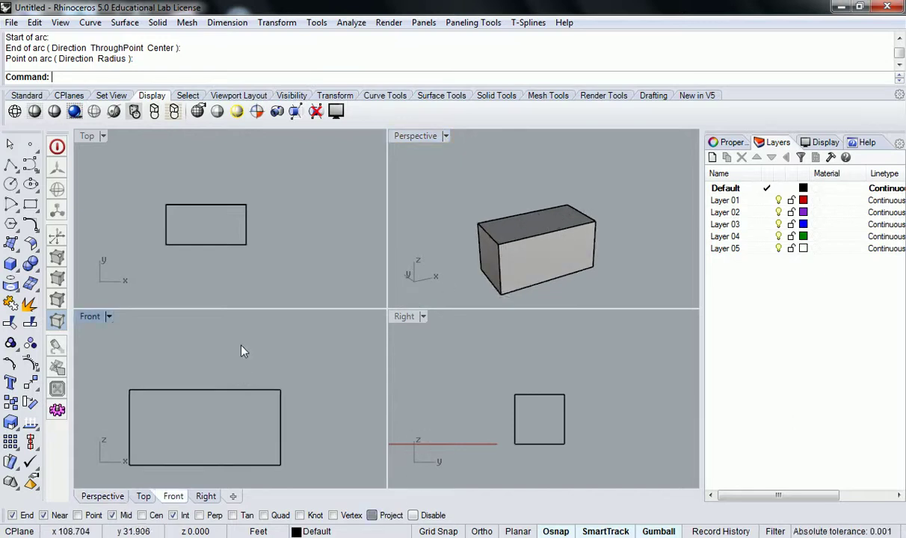
left_click(12, 203)
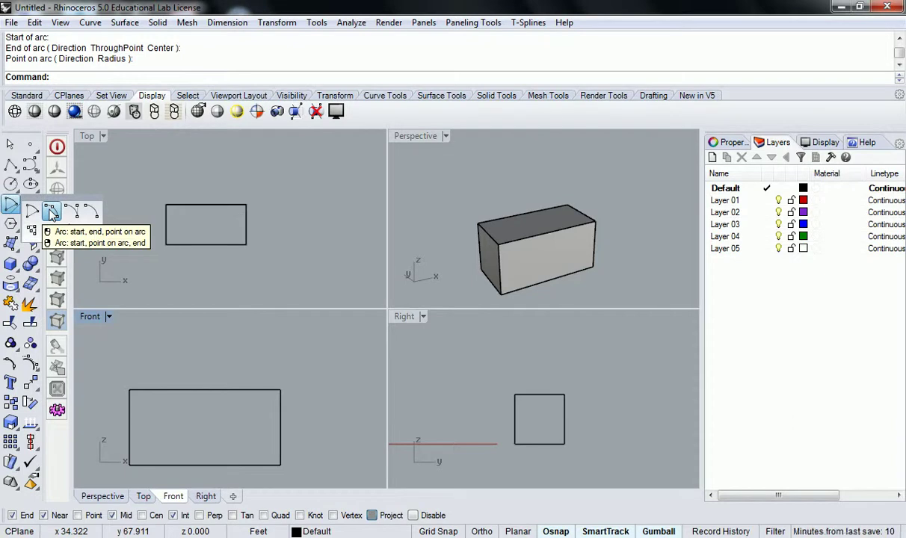
left_click(50, 213)
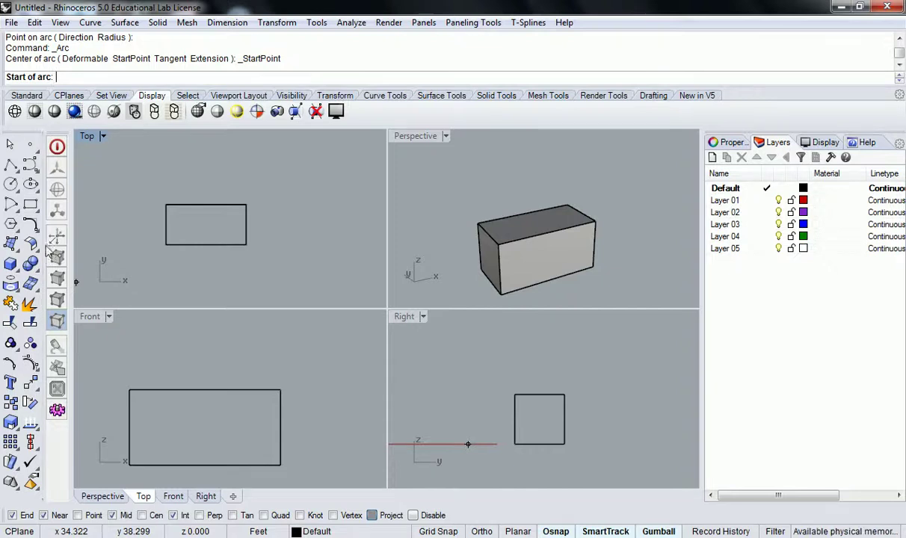
right_click_drag(122, 383, 199, 356)
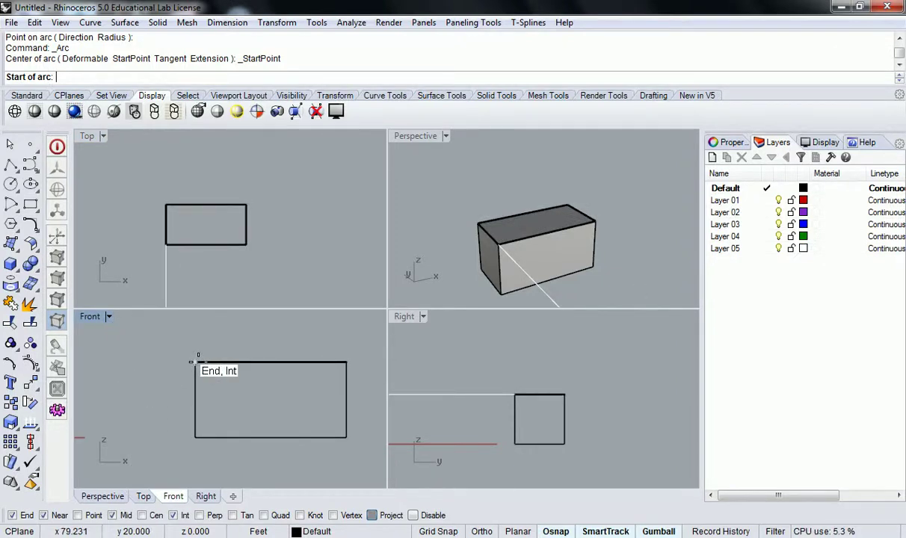
left_click(199, 356)
right_click_drag(267, 330, 269, 340)
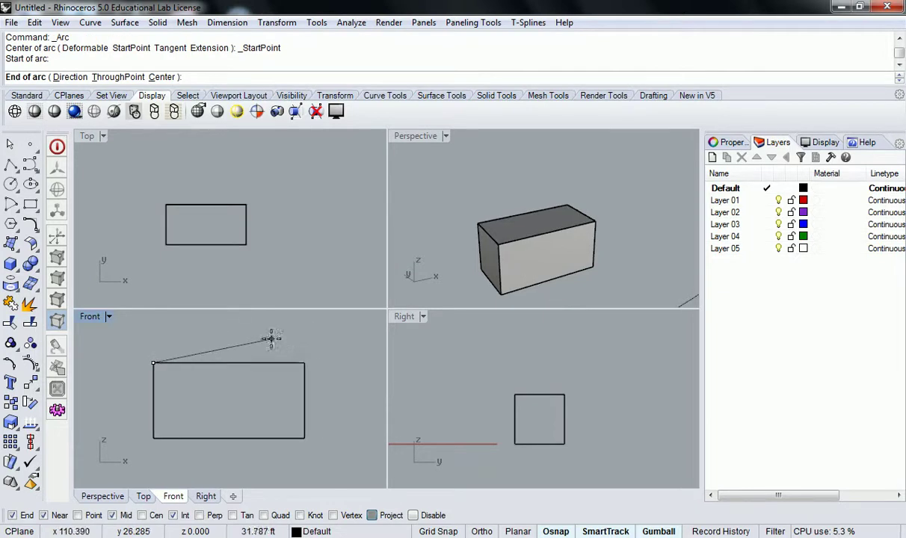
left_click(304, 362)
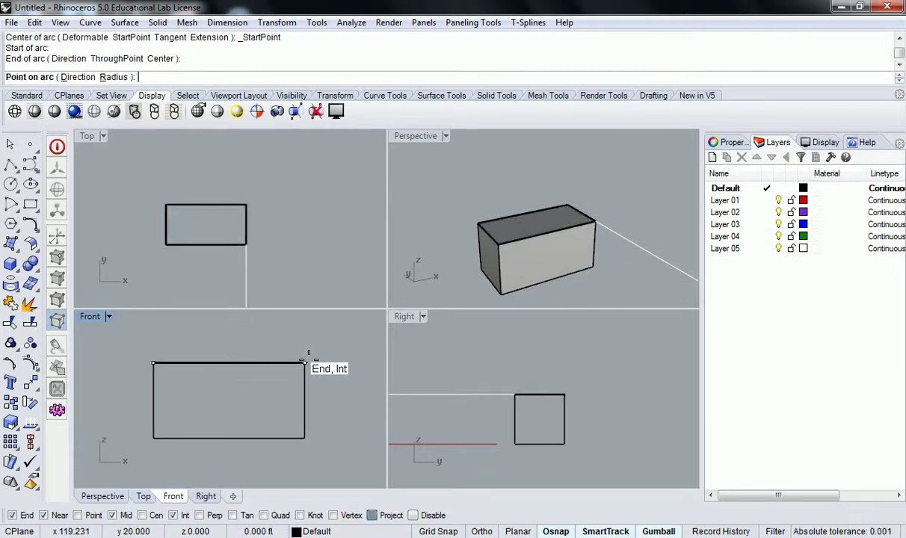
left_click(226, 331)
Step: Move the arc in the Perspective viewport from its projected left end to the matching front corner of the box
right_click_drag(527, 196, 486, 191)
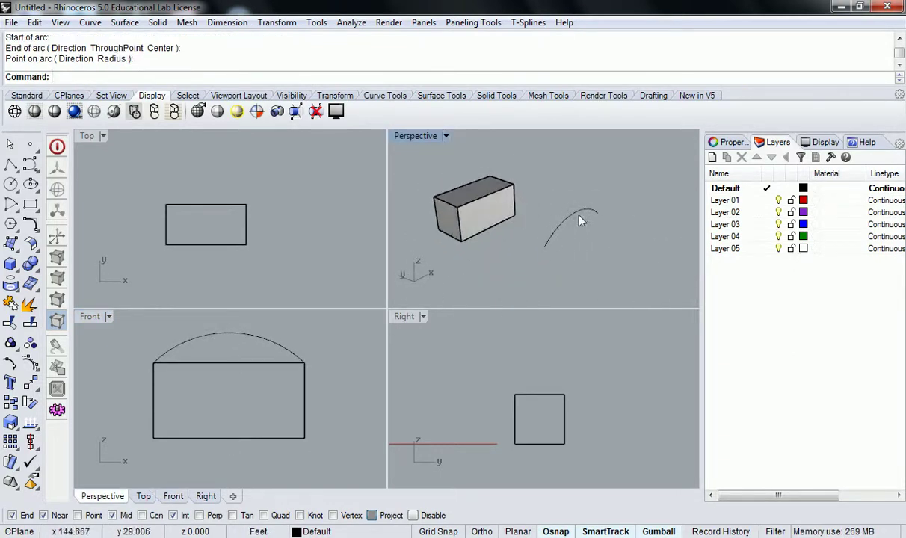
left_click(578, 216)
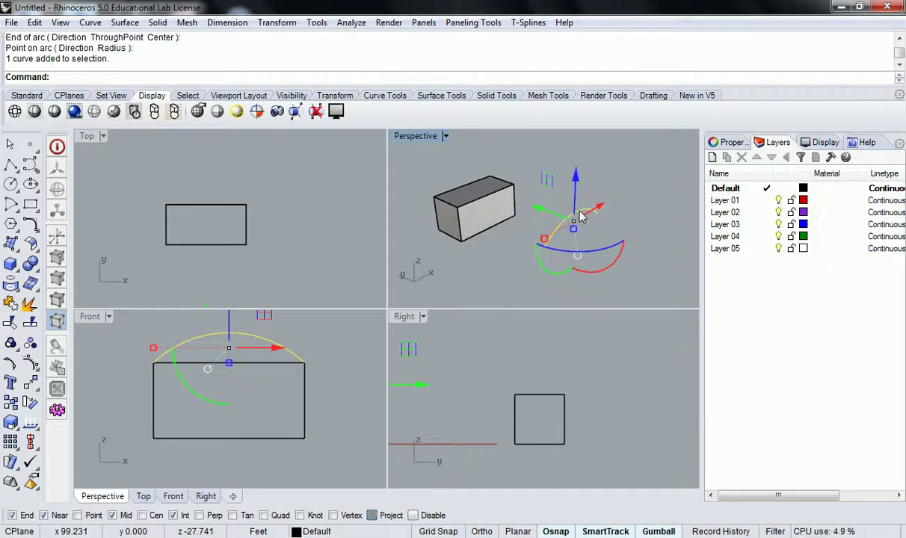
key("Return")
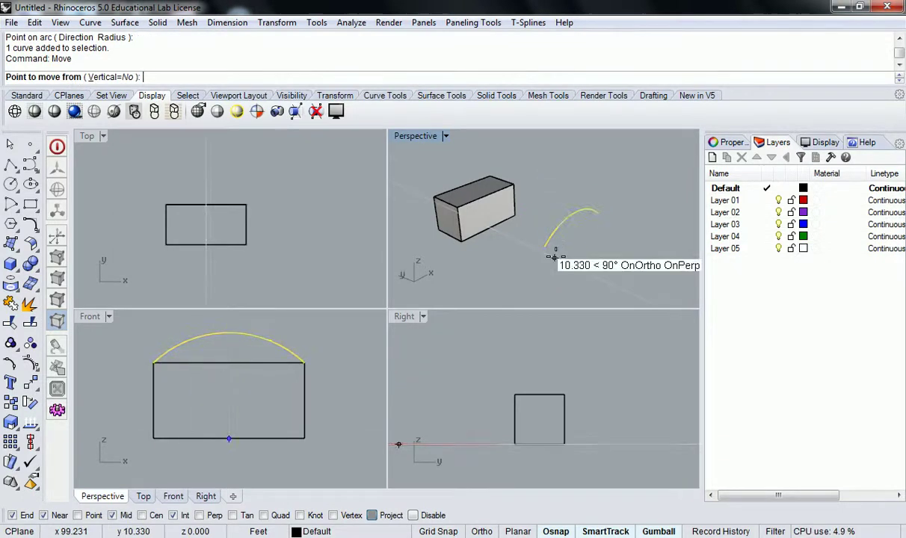
left_click(545, 287)
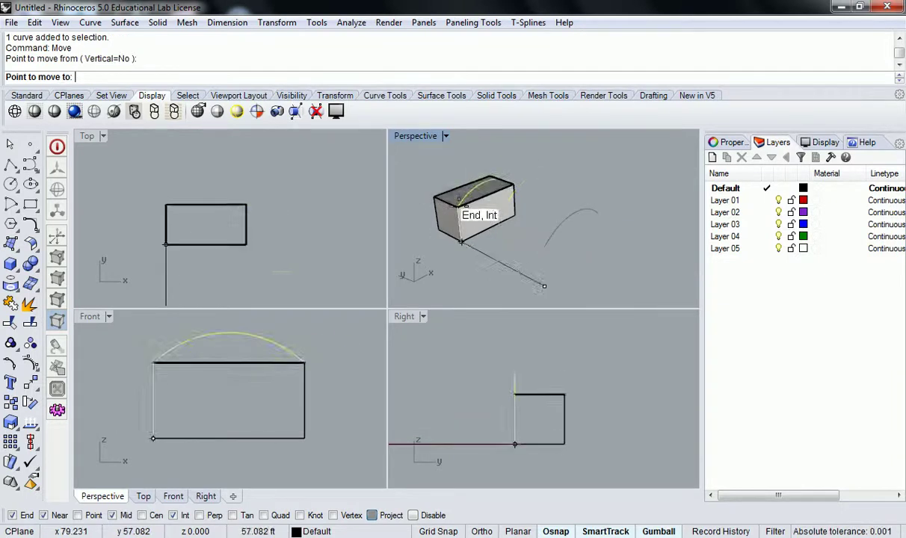
left_click(440, 207)
left_click(596, 224)
right_click_drag(596, 224, 453, 196)
scroll(453, 196, "up", 5)
scroll(487, 255, "down", 5)
right_click_drag(514, 229, 564, 201)
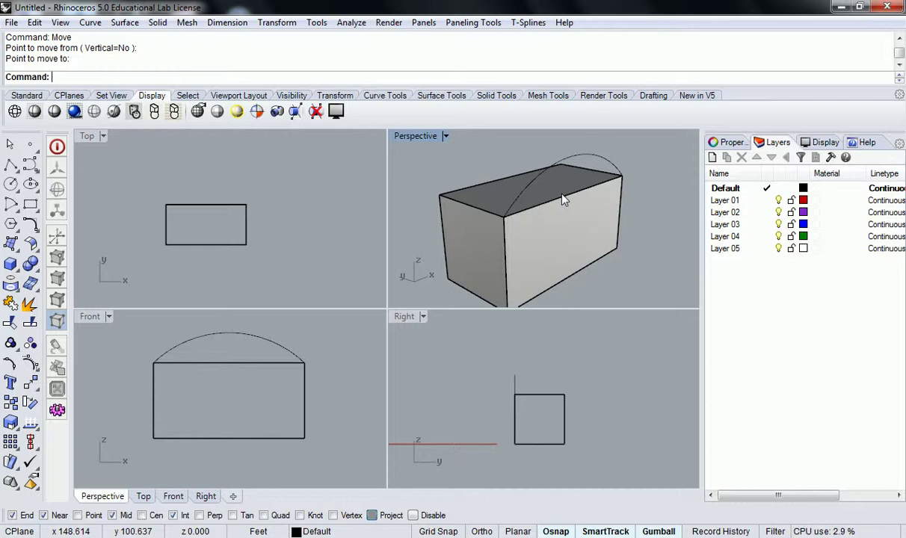
Step: Undo the arc's move and clear the selection
key("ctrl+z")
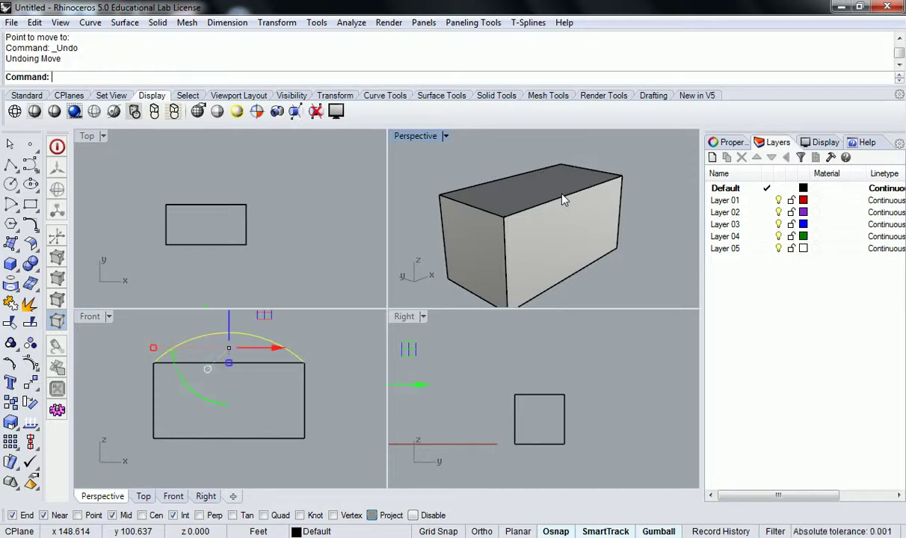
scroll(564, 200, "down", 5)
right_click_drag(594, 201, 533, 202, "shift")
key("Escape")
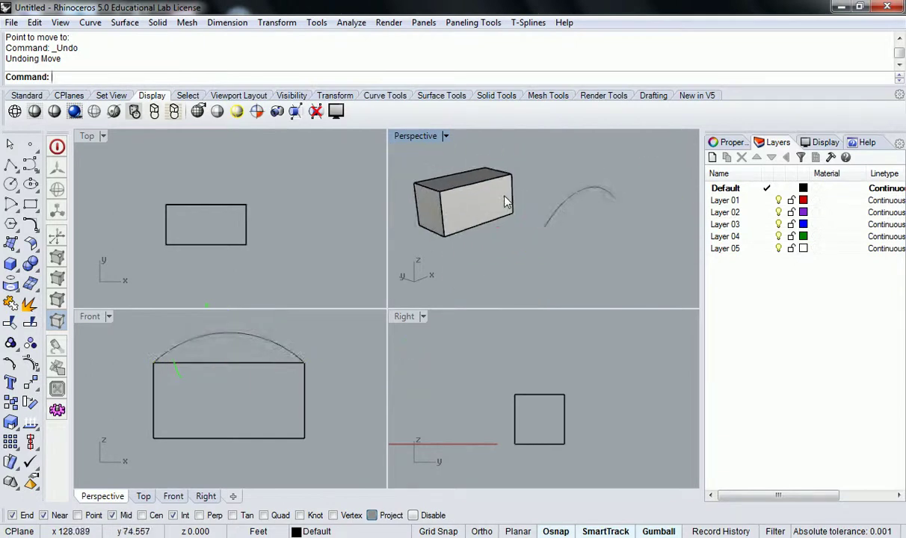
Step: In the Top viewport, move the arc from its left end to the box's lower-left corner, and undo the move
scroll(290, 218, "down", 4)
left_click(243, 281)
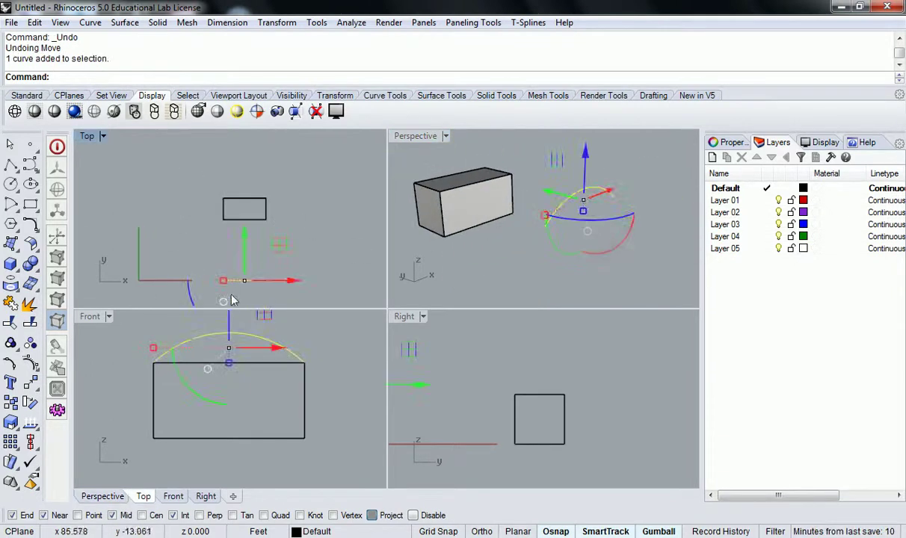
key("Return")
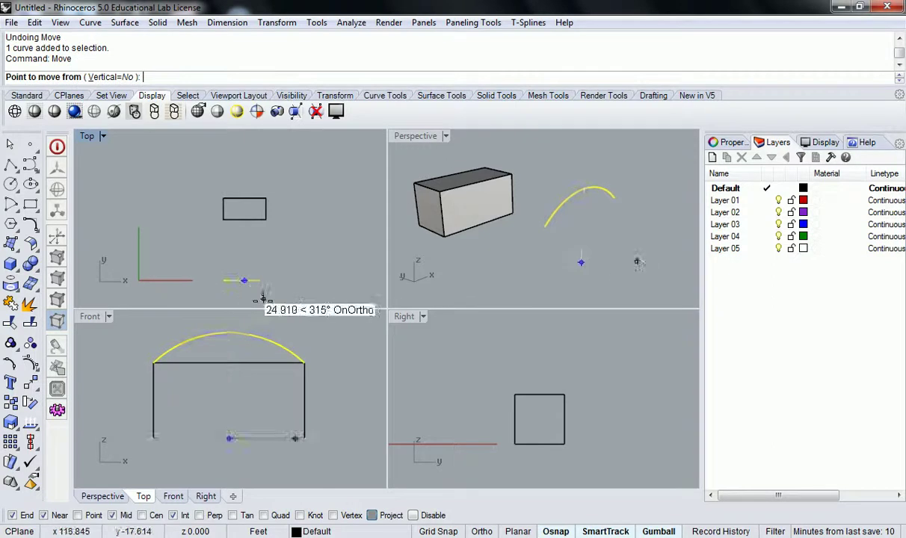
left_click(223, 281)
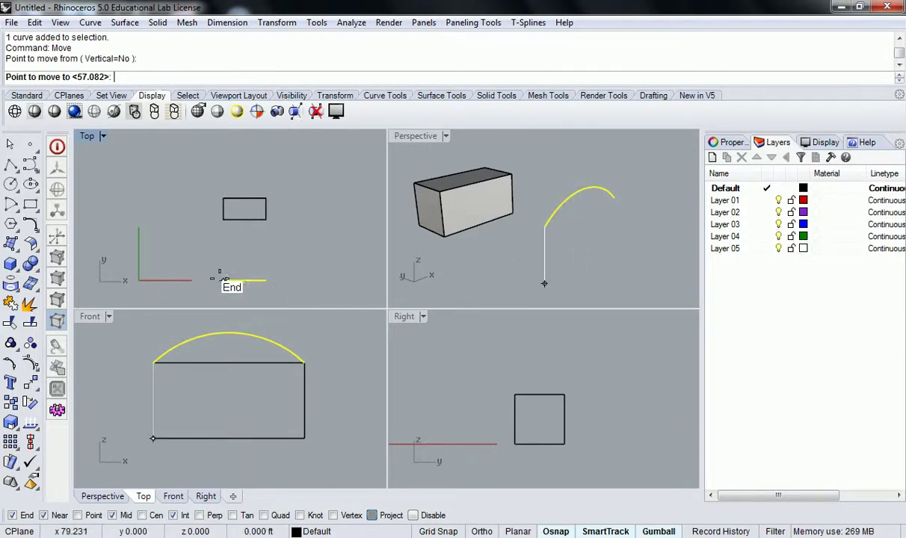
left_click(223, 219)
left_click(263, 340)
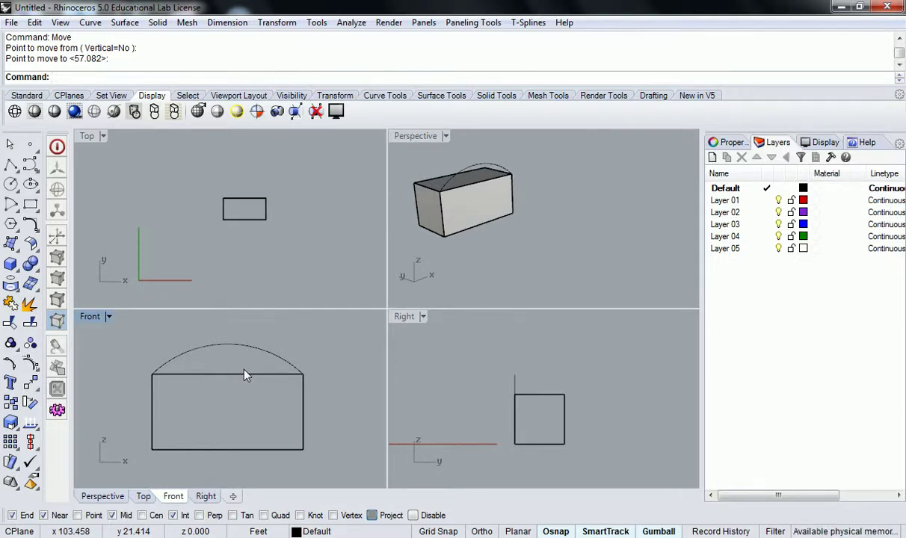
right_click_drag(527, 201, 595, 229)
key("ctrl+z")
Step: Examine how the arc sits apart from the box in plan, in elevation and face-on in the Perspective viewport
scroll(546, 217, "down", 5)
left_click(596, 217)
scroll(333, 337, "down", 10)
scroll(203, 371, "down", 4)
right_click_drag(334, 337, 229, 373)
right_click_drag(302, 279, 293, 251)
scroll(243, 192, "up", 6)
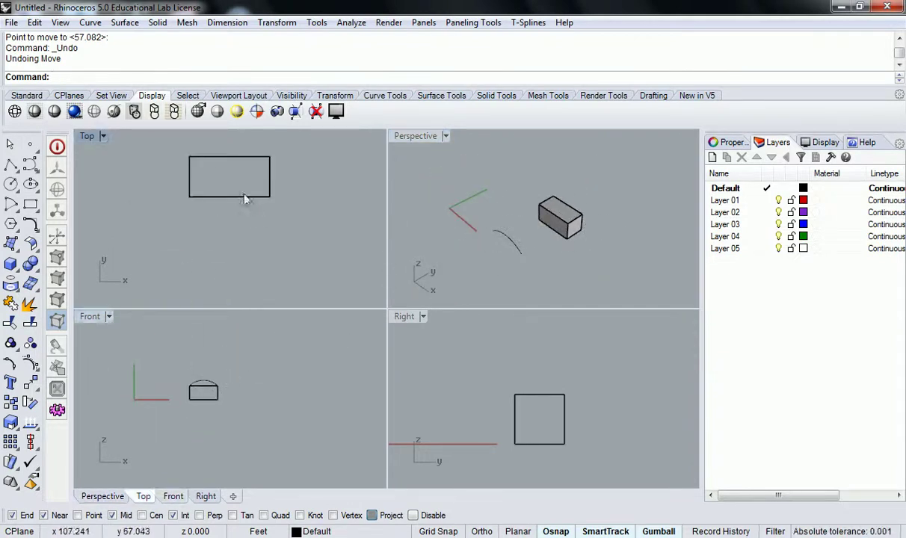
right_click_drag(461, 267, 581, 166)
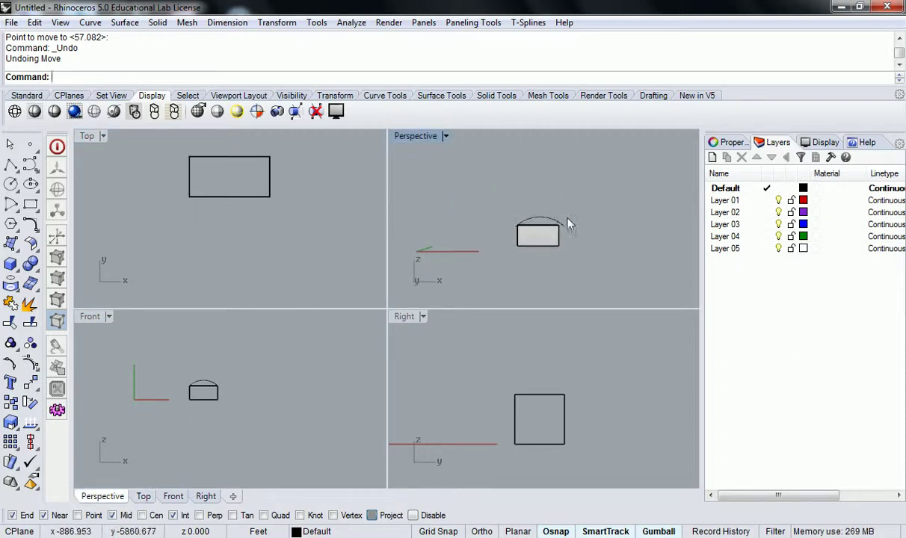
scroll(523, 247, "up", 5)
Step: Maximize the Perspective viewport and set its projection to Parallel
double_click(419, 137)
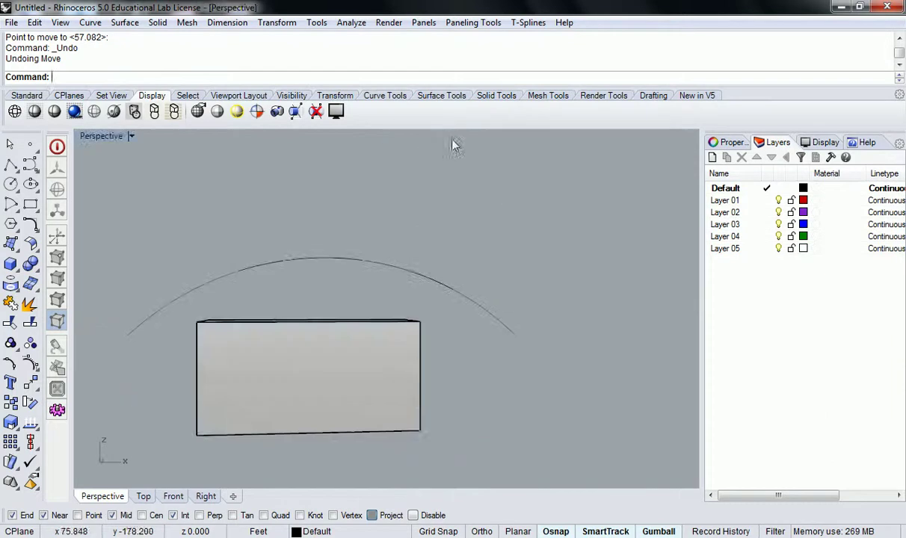
right_click(728, 142)
left_click(729, 147)
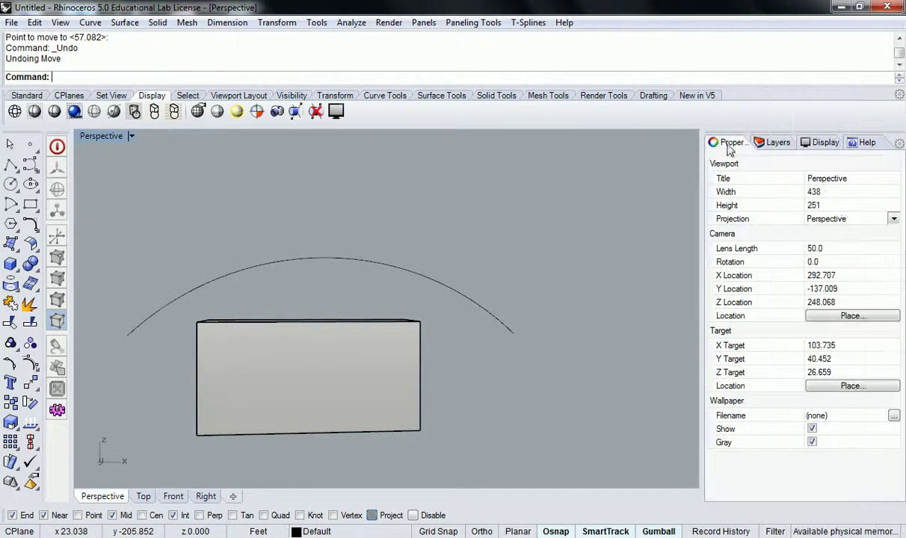
left_click(895, 220)
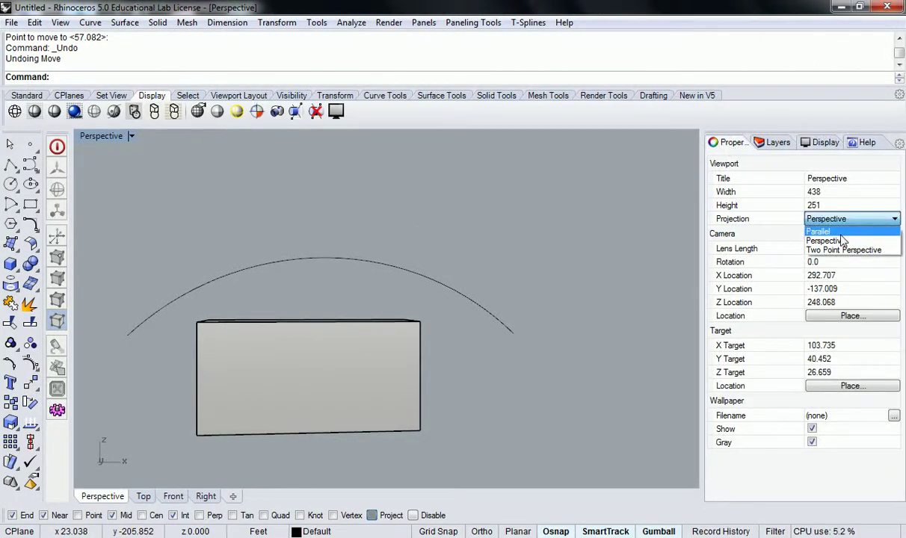
left_click(823, 238)
Step: Compare the arc with the box in parallel projection, face-on and from above, and against the Front viewport
right_click_drag(510, 258, 393, 333)
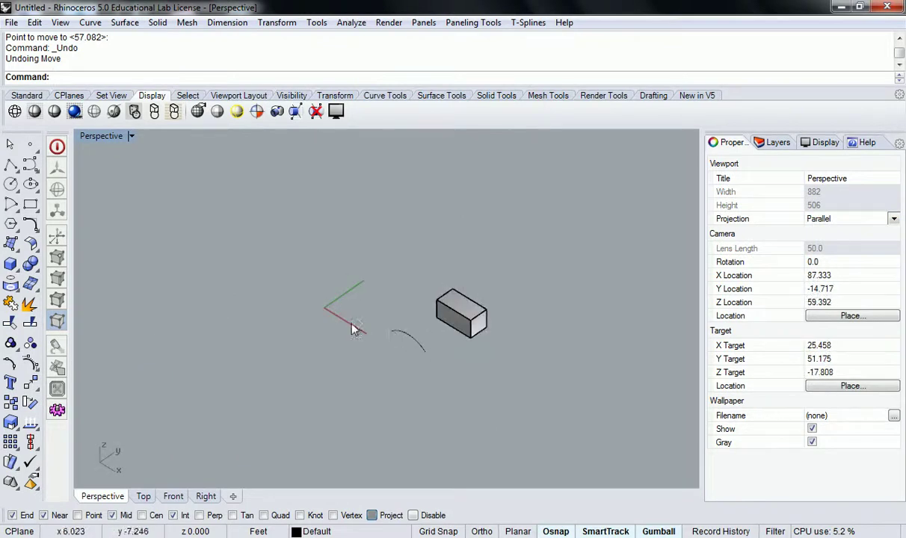
double_click(105, 137)
right_click(242, 252)
scroll(210, 409, "up", 9)
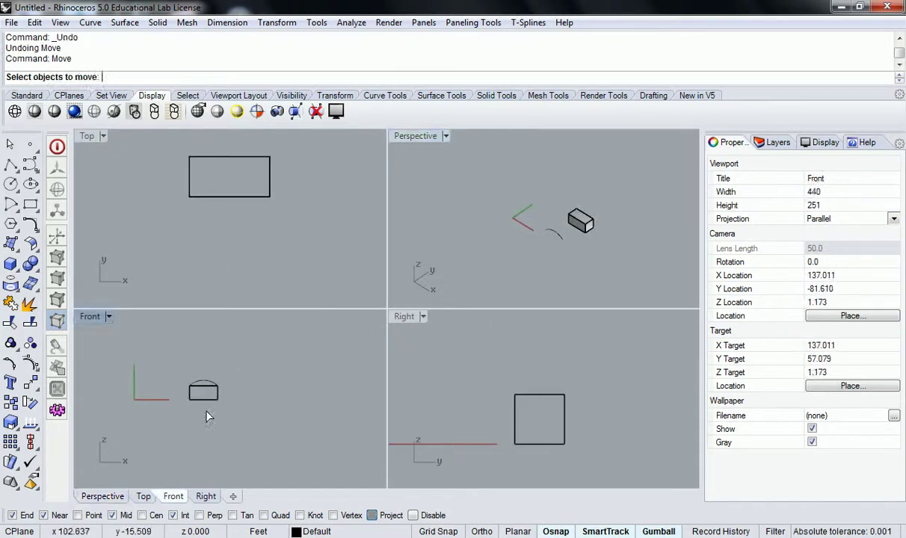
right_click_drag(204, 349, 237, 375)
scroll(238, 369, "up", 6)
left_click(517, 244)
right_click_drag(516, 243, 422, 157)
double_click(417, 137)
right_click_drag(471, 349, 566, 256)
scroll(494, 315, "up", 5)
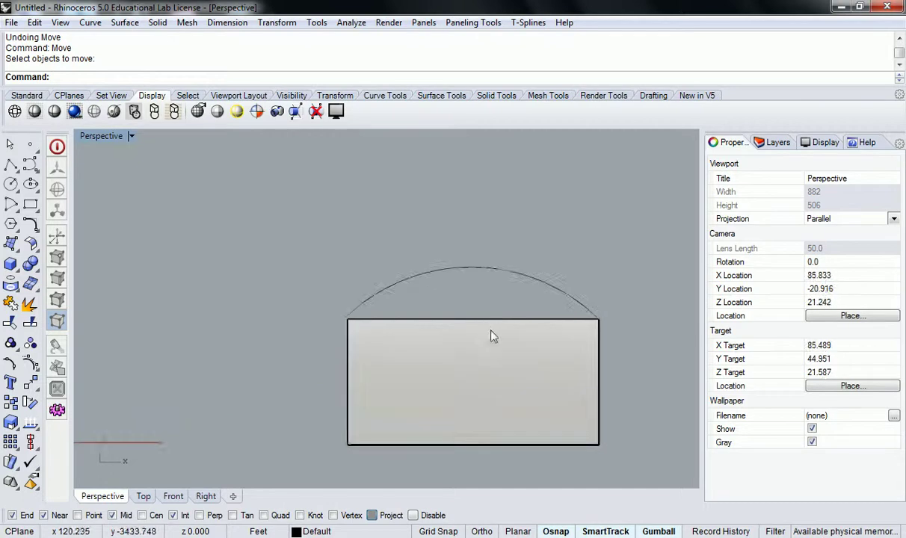
right_click_drag(497, 334, 496, 328)
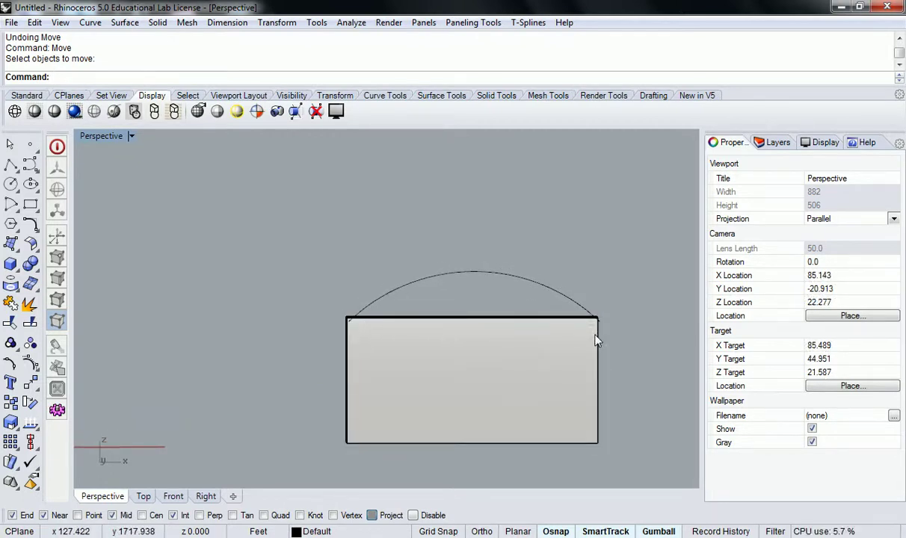
right_click_drag(591, 318, 580, 412)
scroll(534, 360, "down", 4)
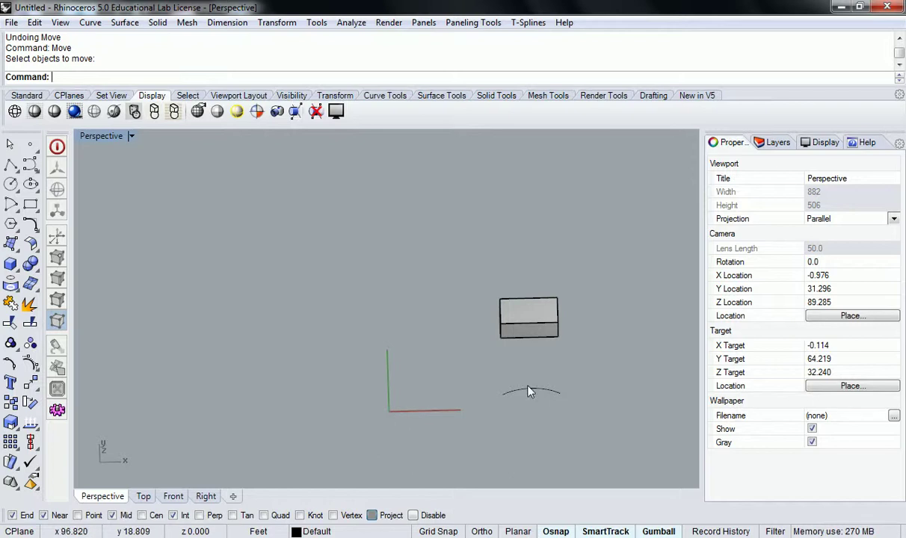
double_click(92, 138)
right_click_drag(261, 345, 241, 364)
right_click_drag(179, 368, 191, 364)
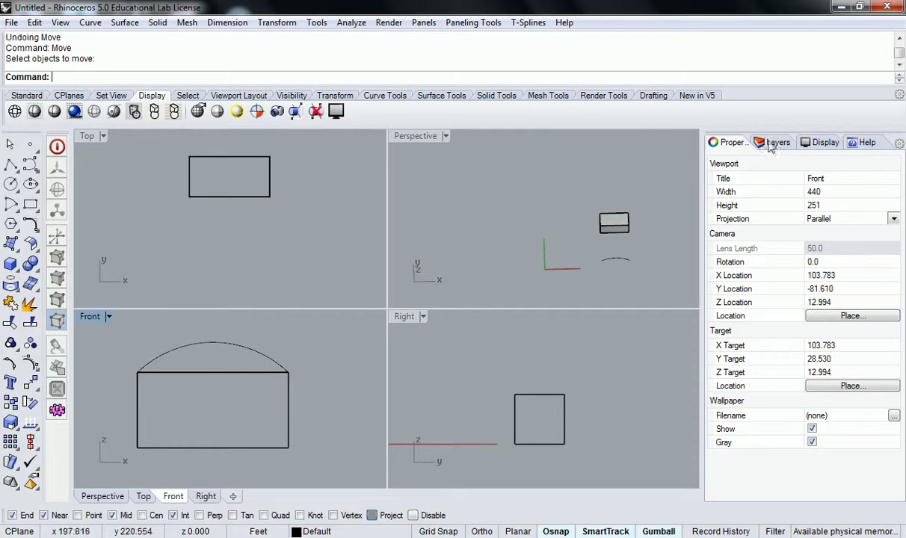
Step: Move the arc in the Perspective viewport from its left end to the box's upper front-left corner
mouse_move(640, 235)
right_mouse_down()
mouse_move(651, 235)
mouse_move(606, 218)
mouse_move(483, 237)
right_mouse_up()
left_click(499, 260)
right_click(500, 259)
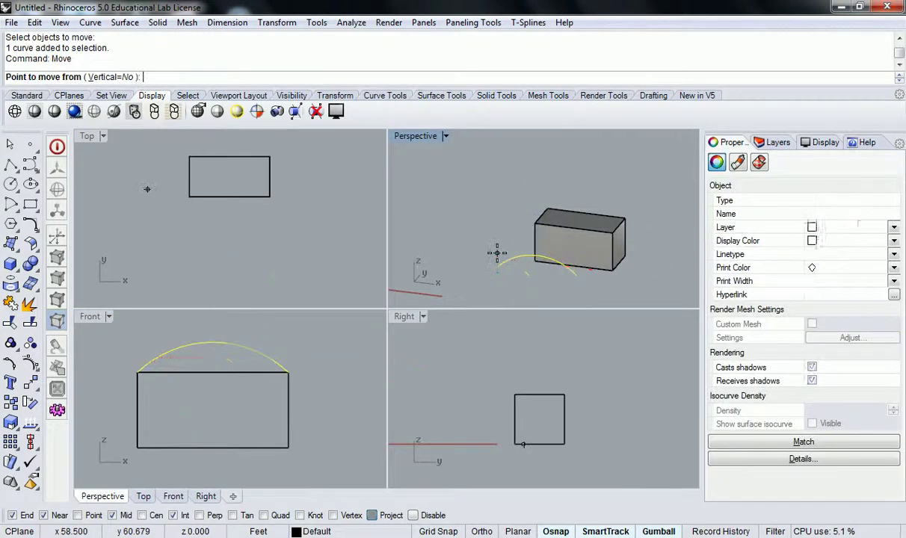
left_click(499, 259)
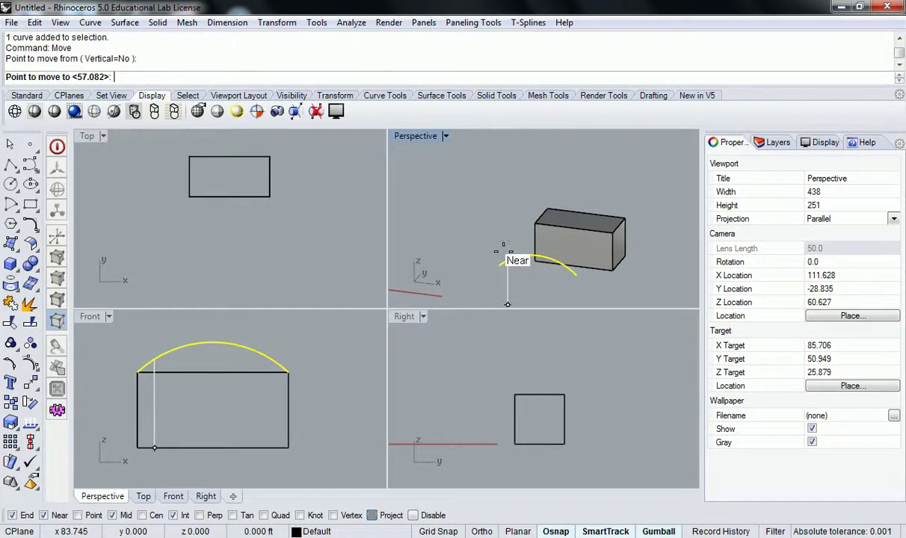
left_click(501, 259)
right_click(490, 260)
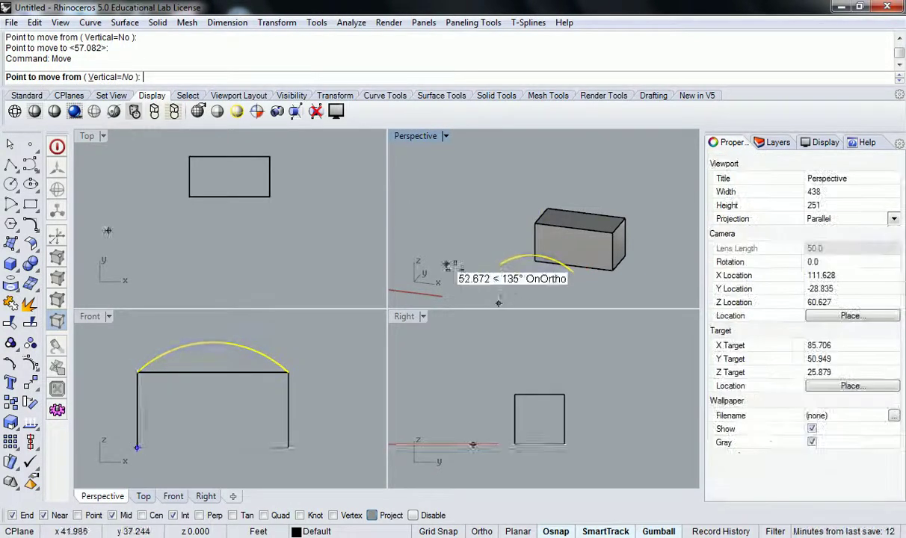
left_click(501, 264)
left_click(536, 228)
right_click_drag(536, 228, 598, 182)
key("Escape")
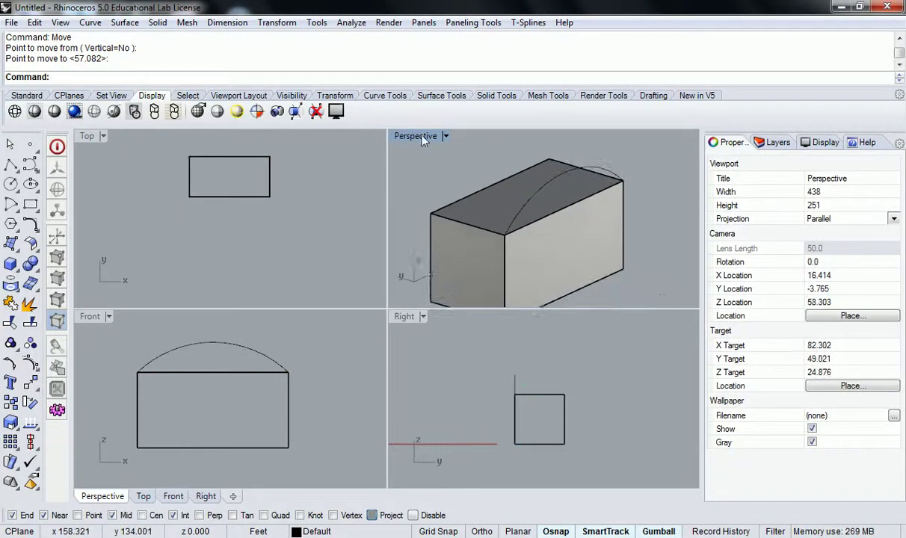
Step: Copy the arc in the maximized Perspective viewport from the box's front-left top corner to its rear-left top corner
double_click(402, 135)
right_click_drag(401, 235, 405, 247)
left_click(775, 143)
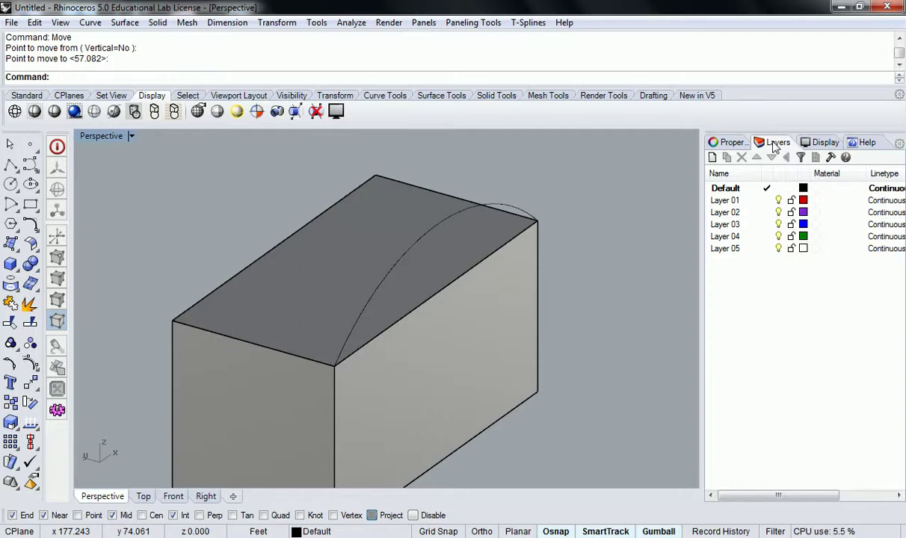
right_click_drag(482, 338, 486, 321)
left_click(445, 210)
right_click_drag(319, 256, 345, 255, "shift")
type("Copy")
key("Return")
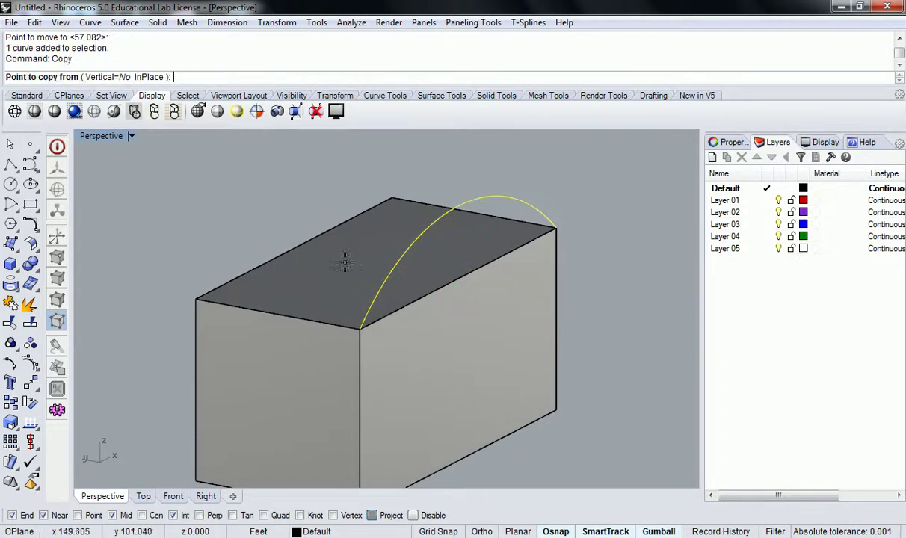
left_click(360, 329)
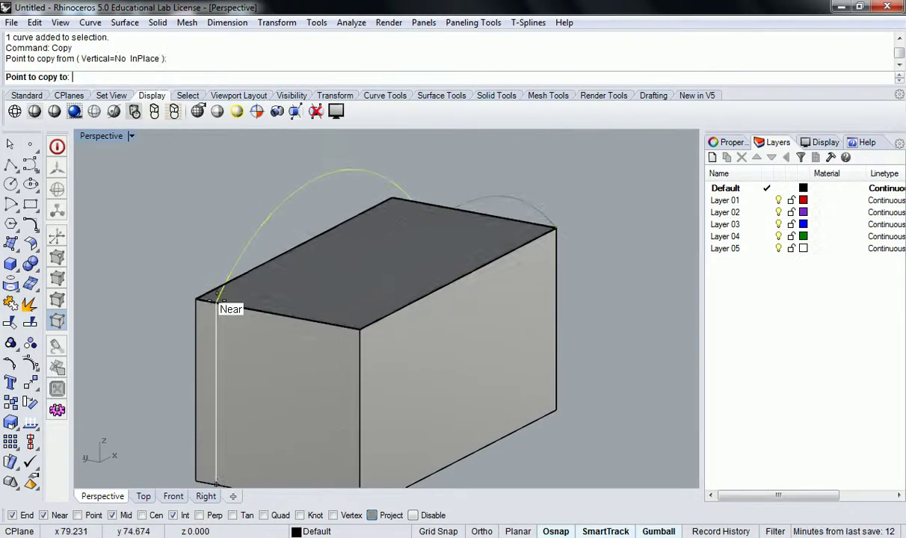
left_click(196, 300)
key("Return")
Step: Set the Perspective viewport's projection back to Perspective
right_click_drag(370, 264, 458, 240)
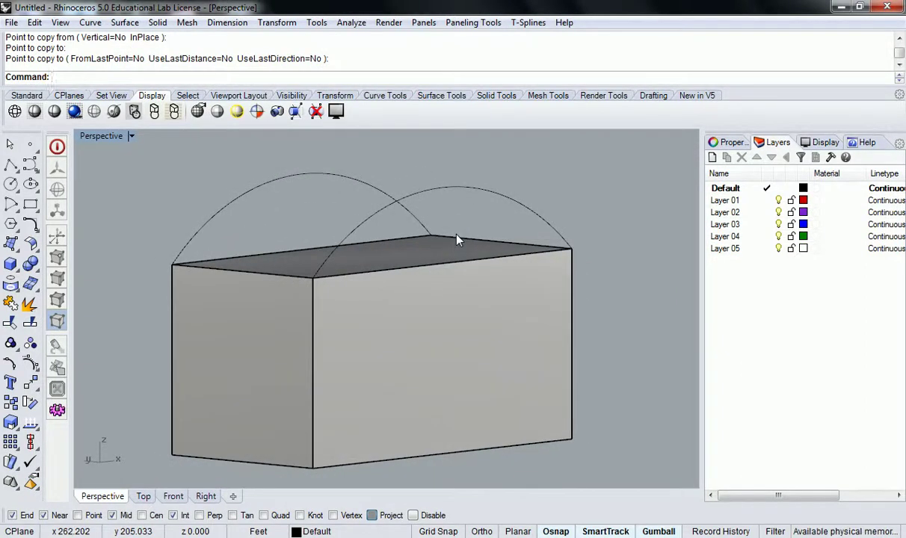
right_click_drag(428, 224, 509, 196)
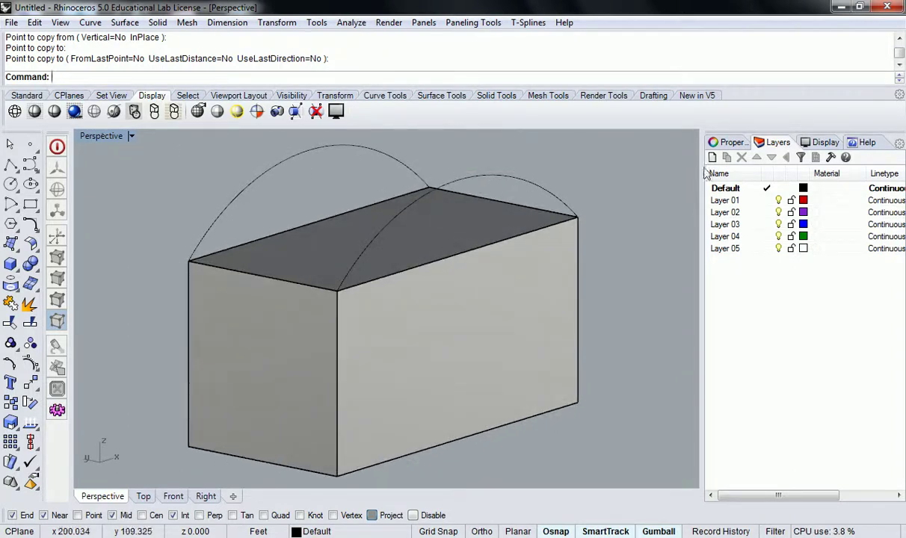
right_click(724, 143)
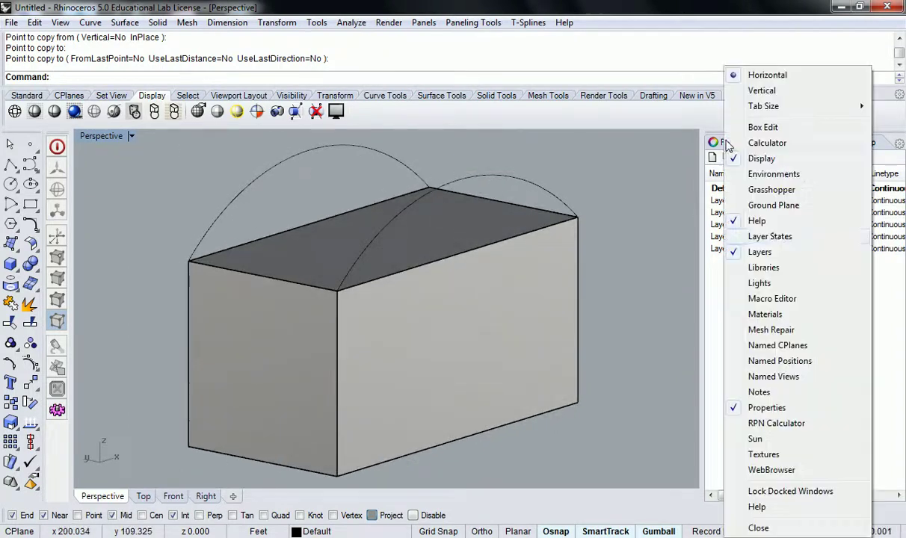
left_click(665, 141)
left_click(868, 218)
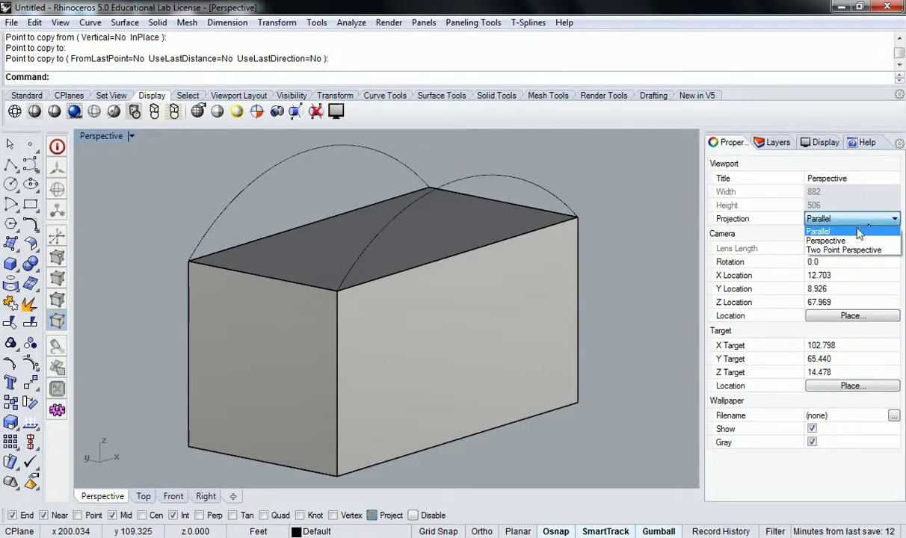
left_click(825, 240)
Step: Examine the two arcs above the box's long top edges from several angles
right_click_drag(572, 244, 443, 256)
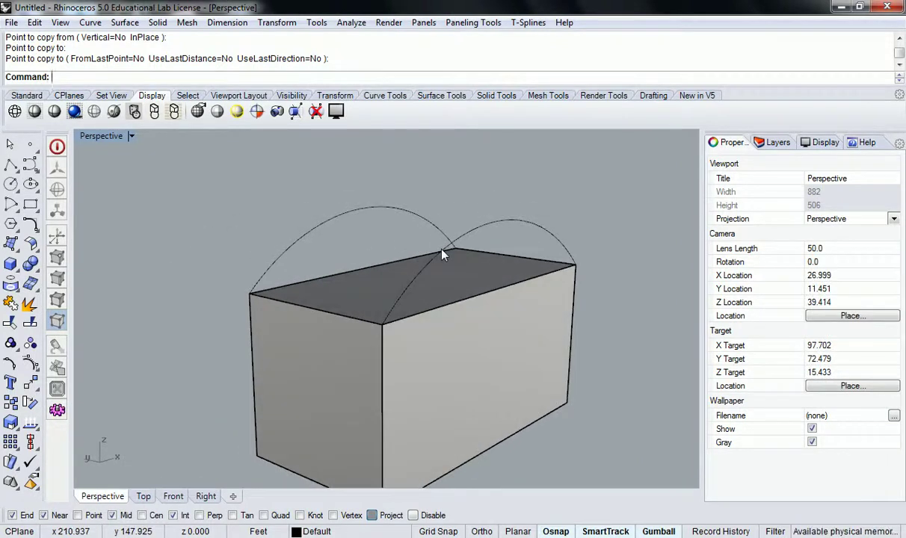
right_click_drag(443, 256, 497, 227)
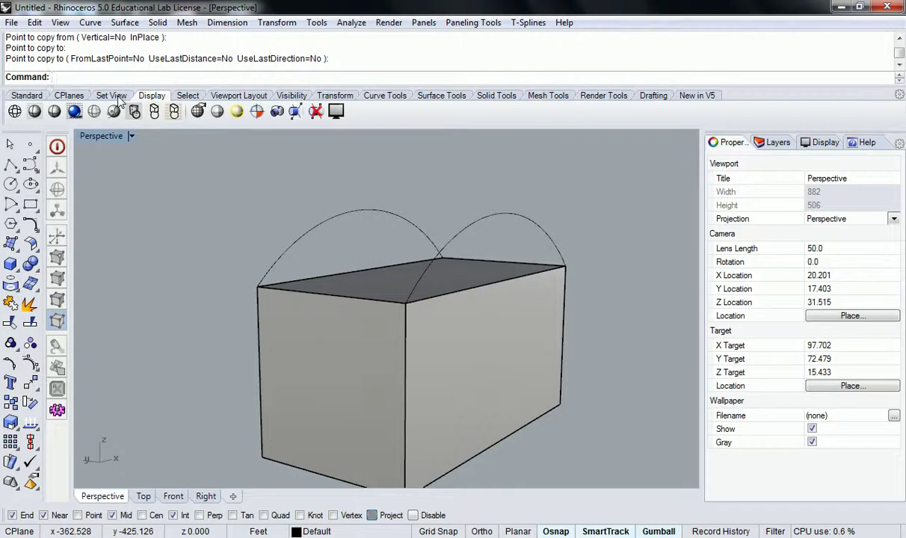
right_click_drag(442, 206, 518, 236)
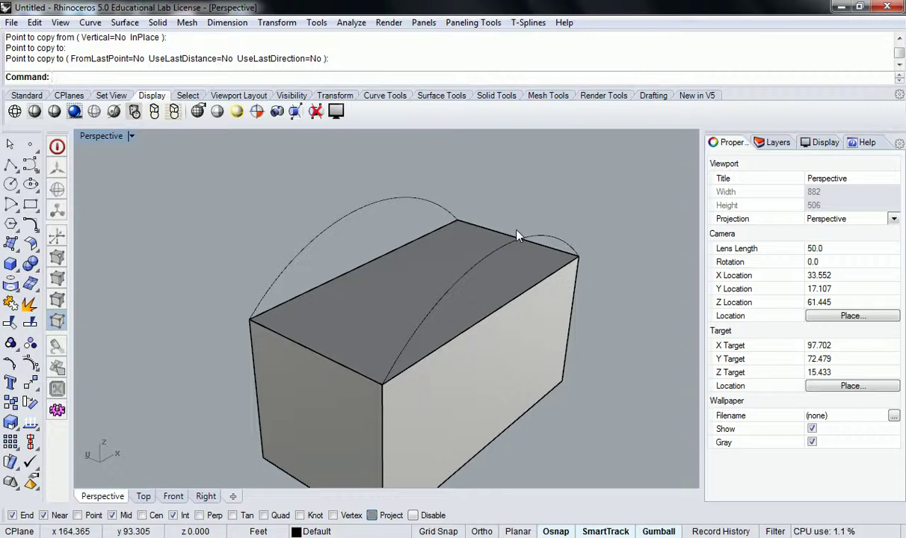
right_click_drag(516, 264, 522, 245)
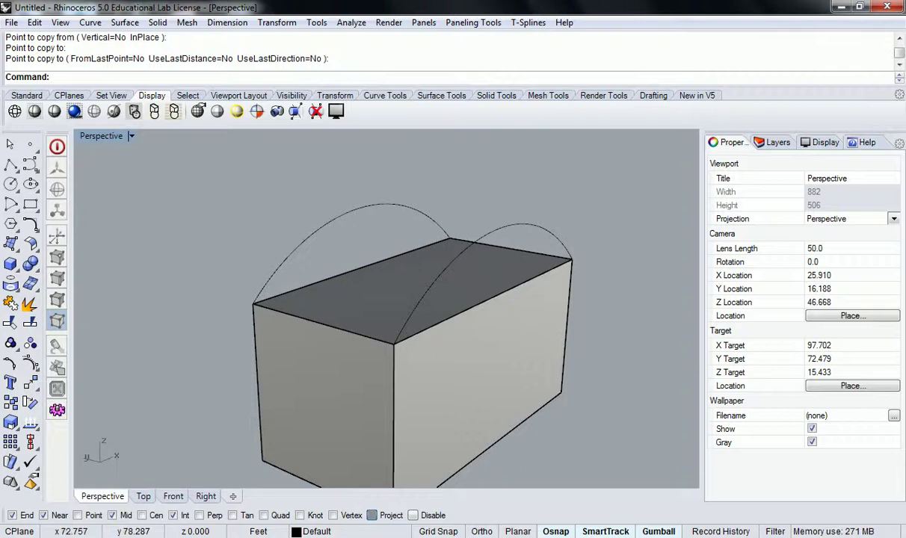
right_click_drag(473, 273, 437, 318)
scroll(421, 278, "up", 2)
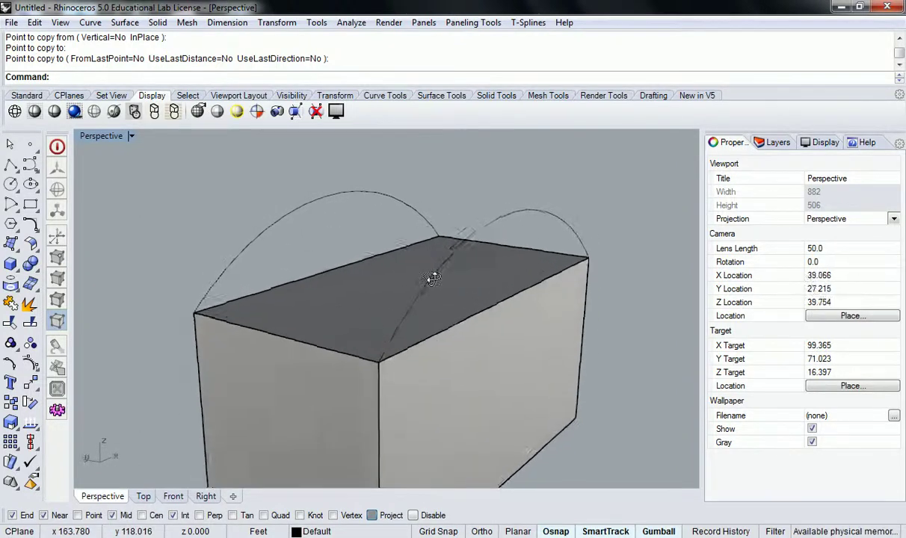
scroll(435, 295, "down", 3)
right_click_drag(473, 289, 452, 260)
scroll(464, 285, "up", 2)
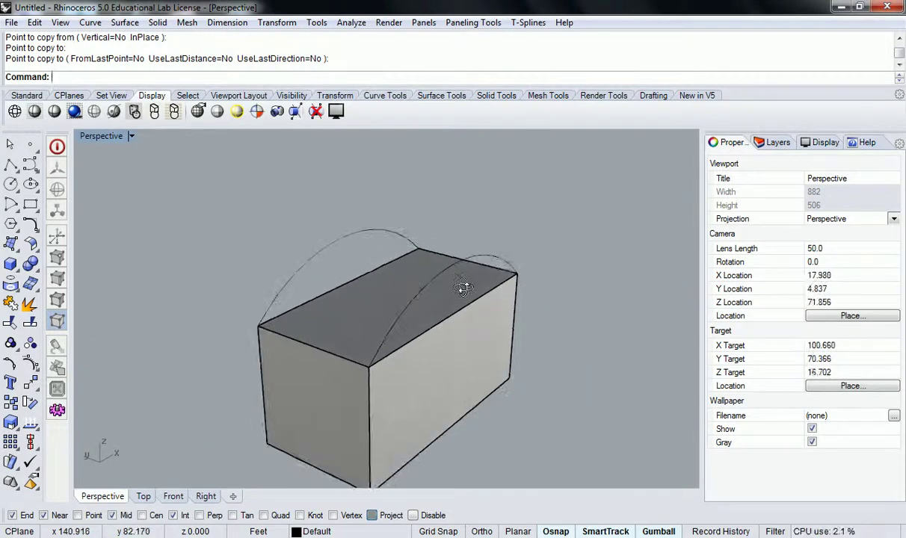
Step: Loft a curved roof surface between the two arcs above the box's long top edges
type("Loft")
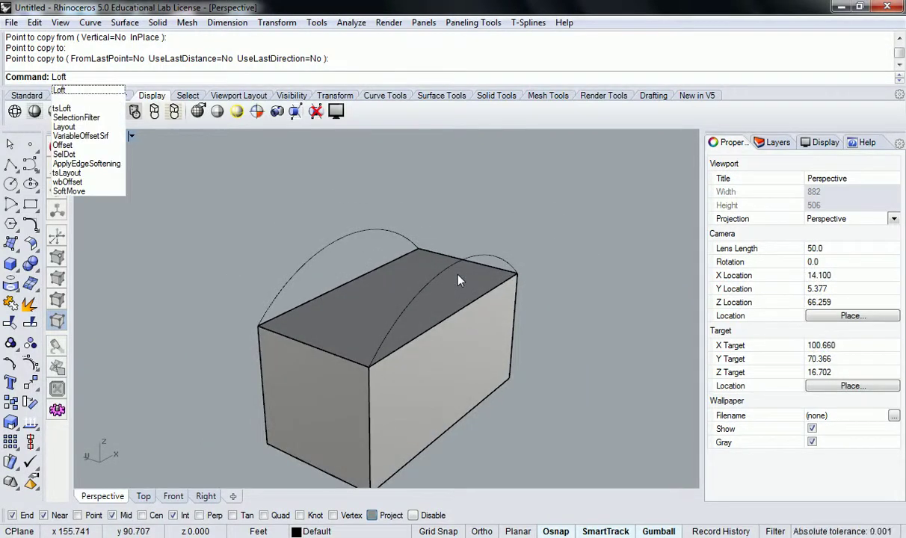
key("Return")
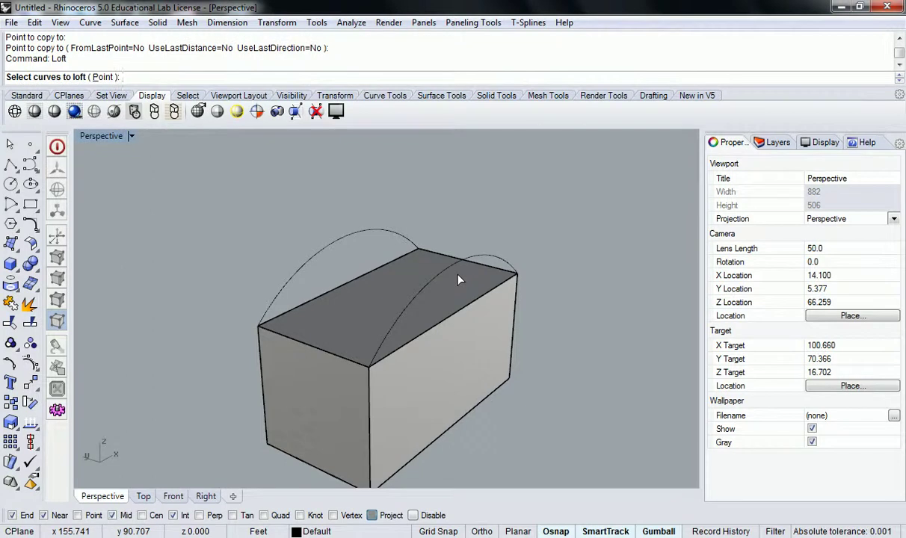
right_click_drag(430, 231, 491, 257)
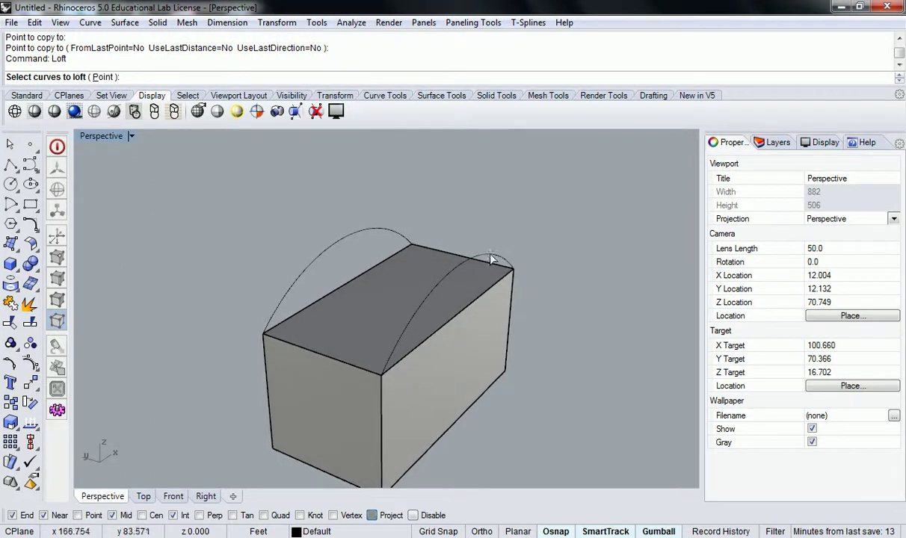
left_click(492, 258)
left_click(387, 240)
key("Return")
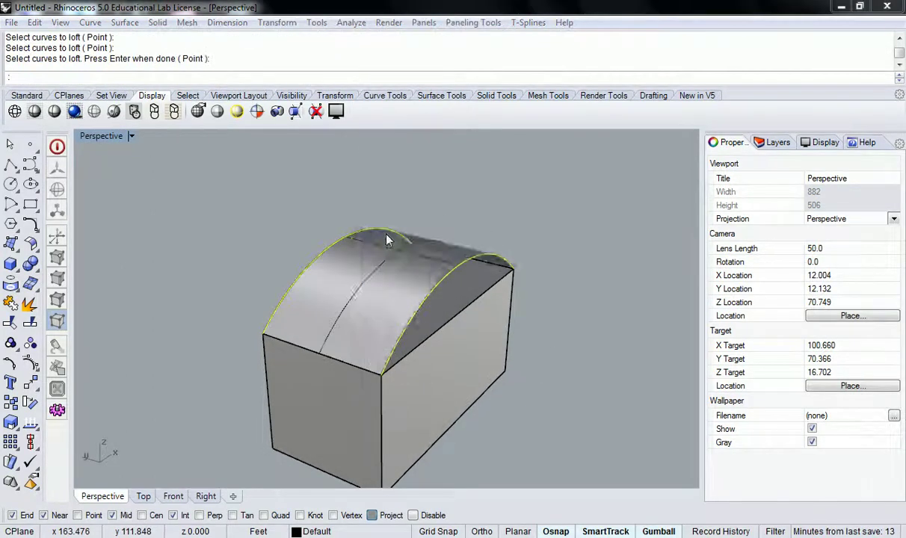
left_click(390, 361)
Step: Examine the curved roof and its open sides over the box from several angles
right_click_drag(496, 258, 459, 253)
scroll(385, 282, "up", 2)
scroll(460, 253, "up", 3)
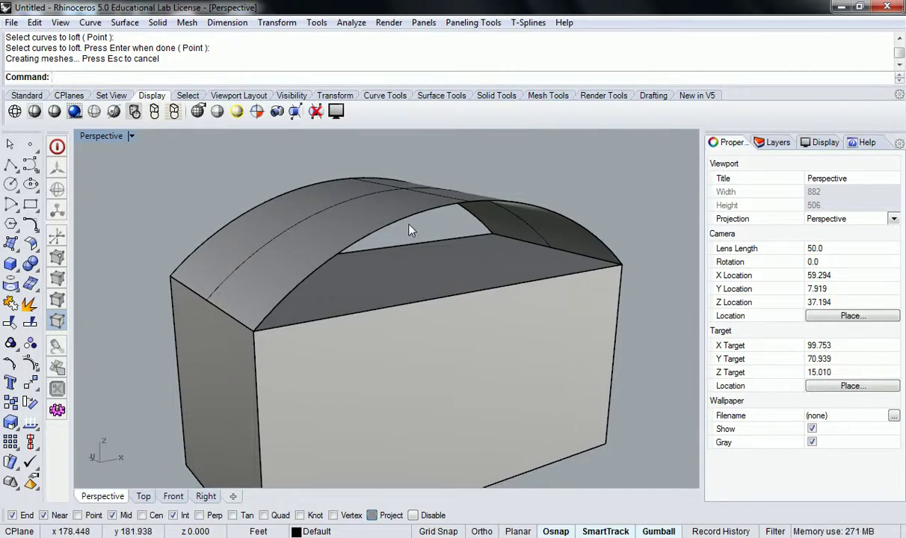
right_click_drag(327, 196, 439, 209)
right_click_drag(416, 245, 452, 270)
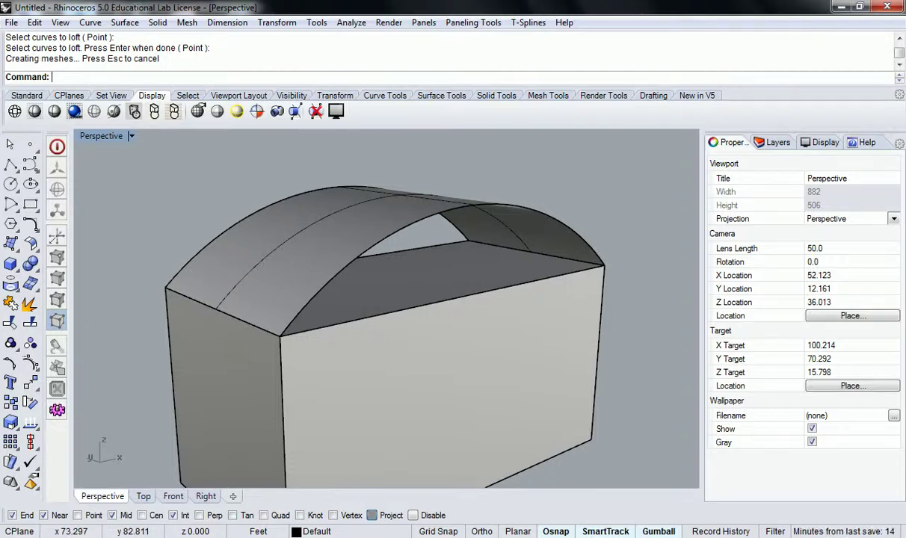
right_click_drag(188, 215, 314, 271)
scroll(330, 267, "down", 8)
right_click_drag(378, 294, 402, 312)
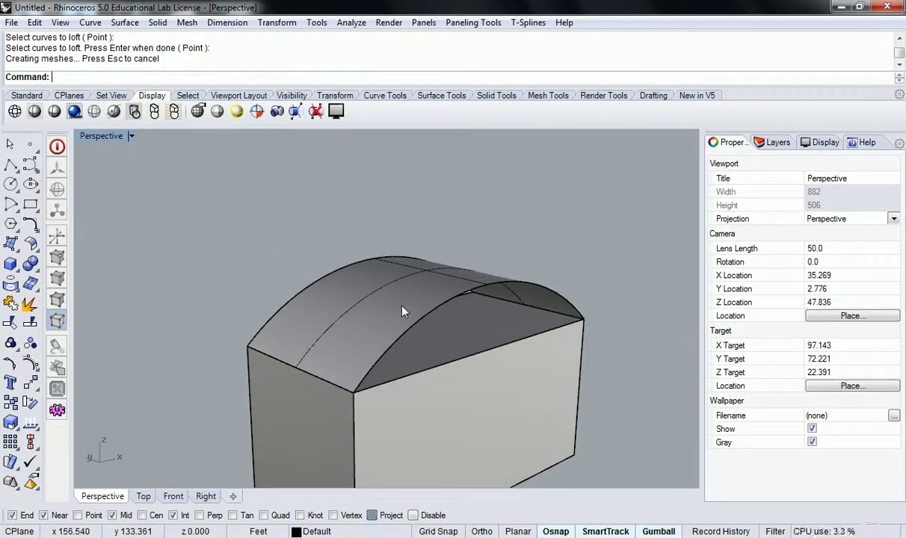
Step: Delete the lofted roof surface between the two arcs
left_click(374, 269)
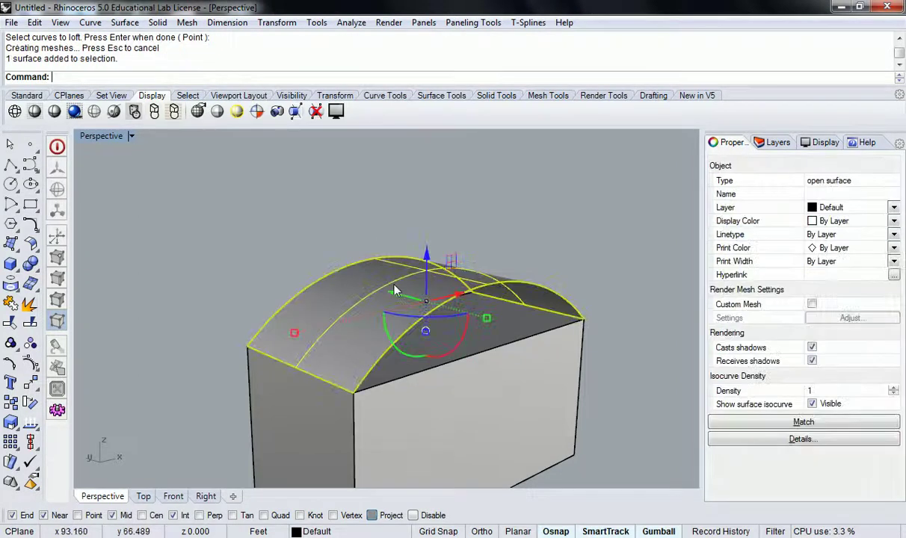
key("Delete")
right_click_drag(398, 276, 401, 282)
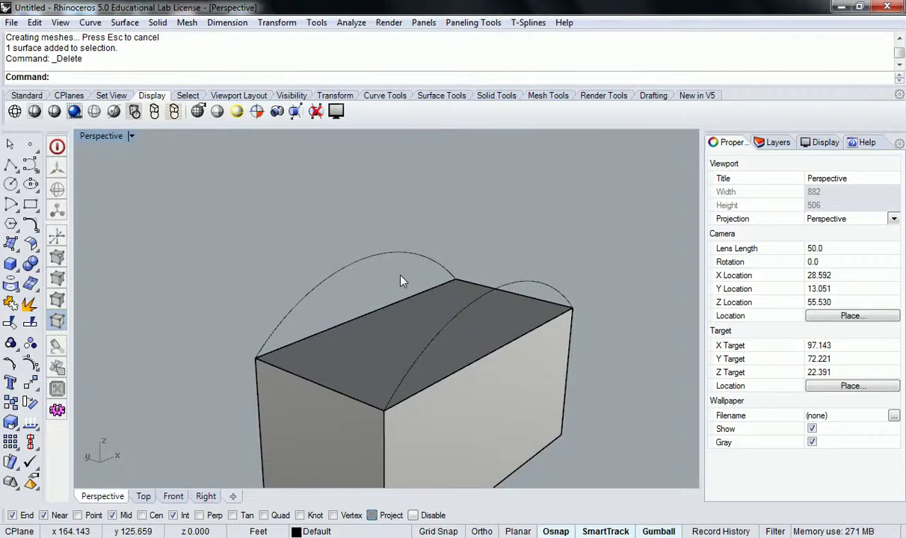
Step: Delete the arc above the box's rear long top edge
right_click_drag(383, 280, 324, 247)
scroll(319, 248, "up", 4)
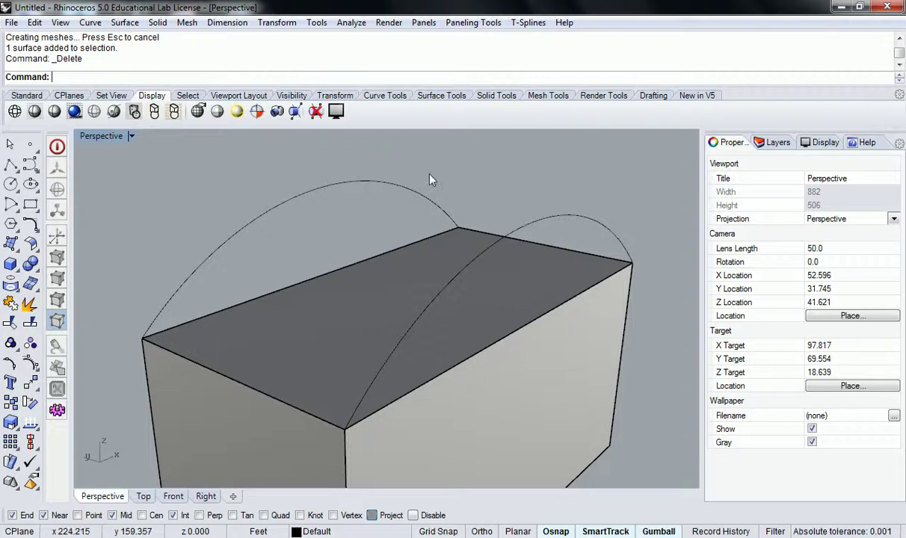
left_click(415, 193)
key("Delete")
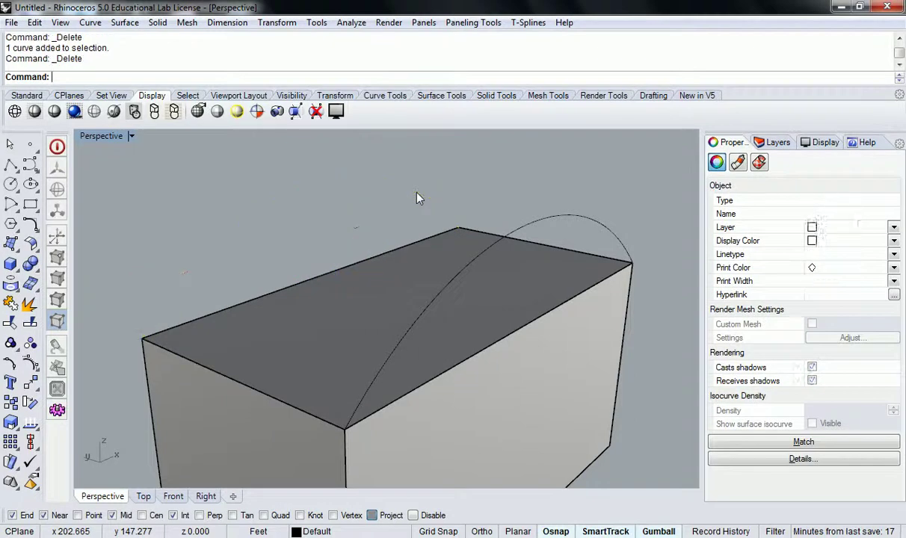
Step: Draw a line along the box's rear long top edge from corner to corner and select that curve
right_click_drag(418, 198, 224, 314)
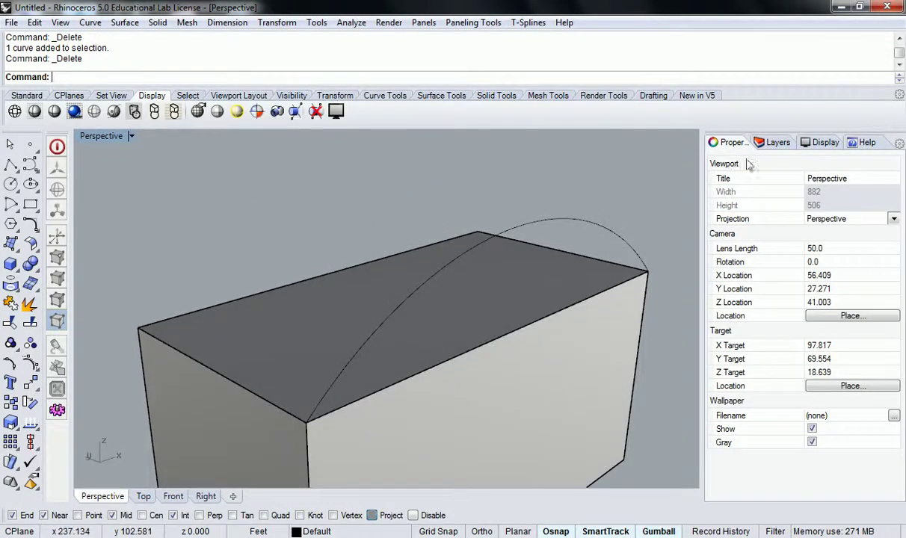
type("Line")
key("Return")
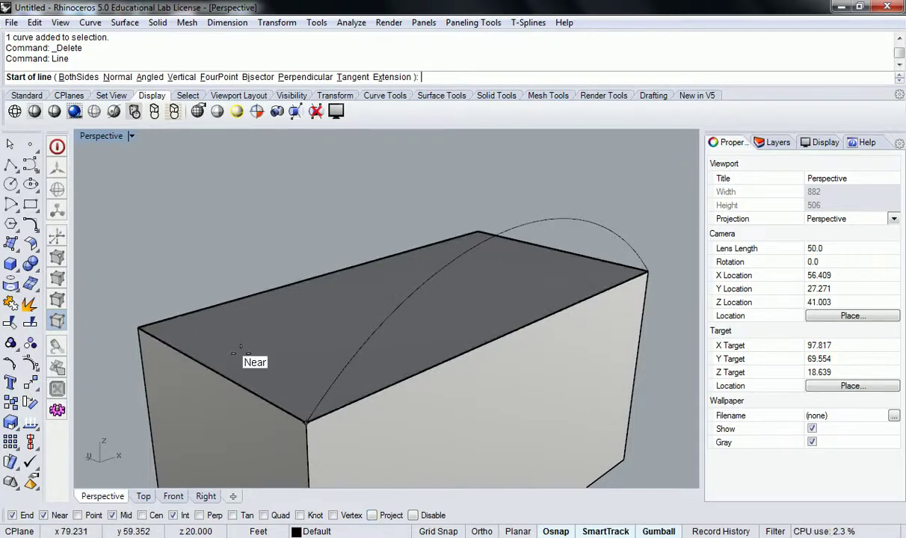
left_click(137, 326)
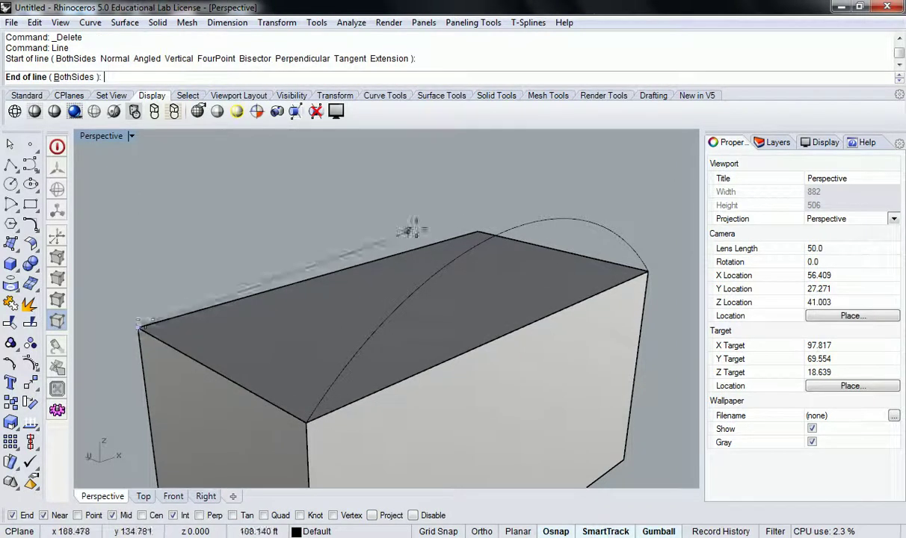
left_click(479, 232)
left_click(343, 270)
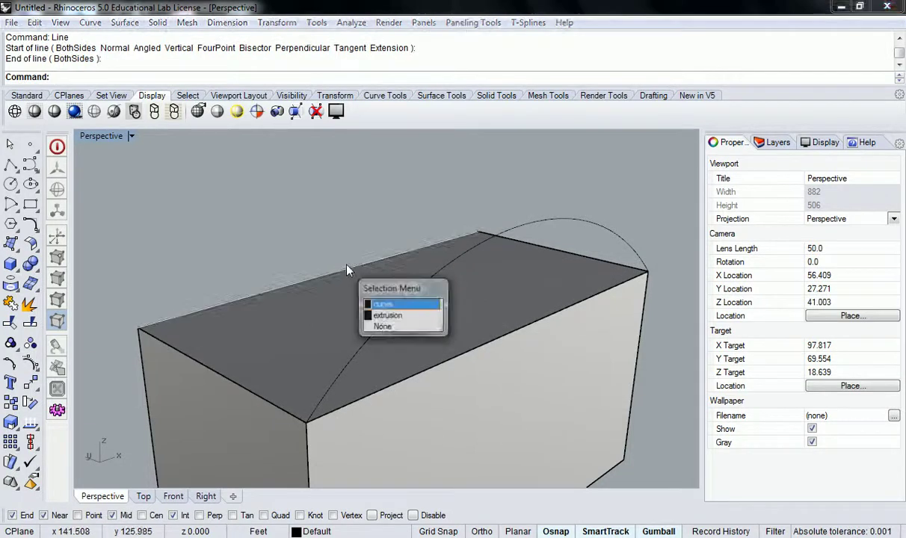
left_click(396, 308)
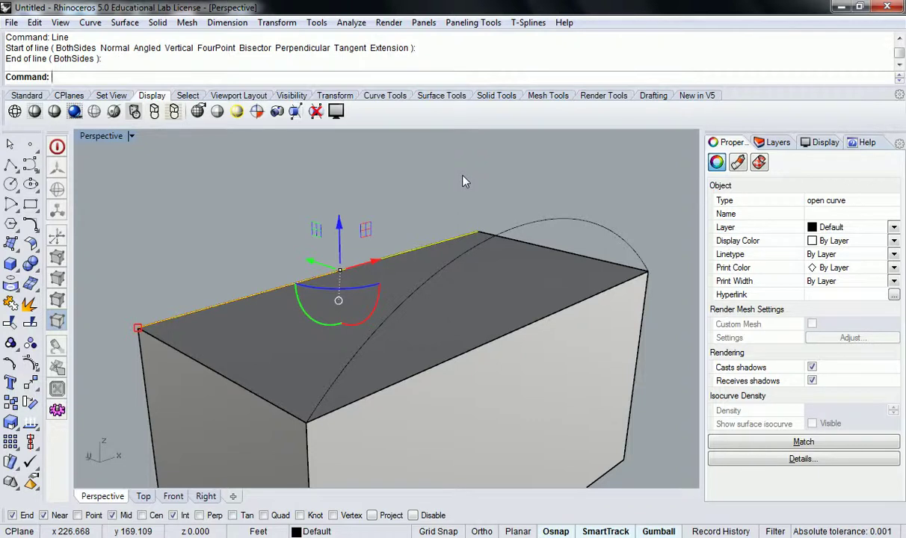
Step: Loft a surface between the remaining arc and the opposite long top edge, with Normal style and Do not simplify
right_click_drag(464, 181, 505, 279)
key("Escape")
scroll(417, 309, "down", 3)
type("loft")
key("Return")
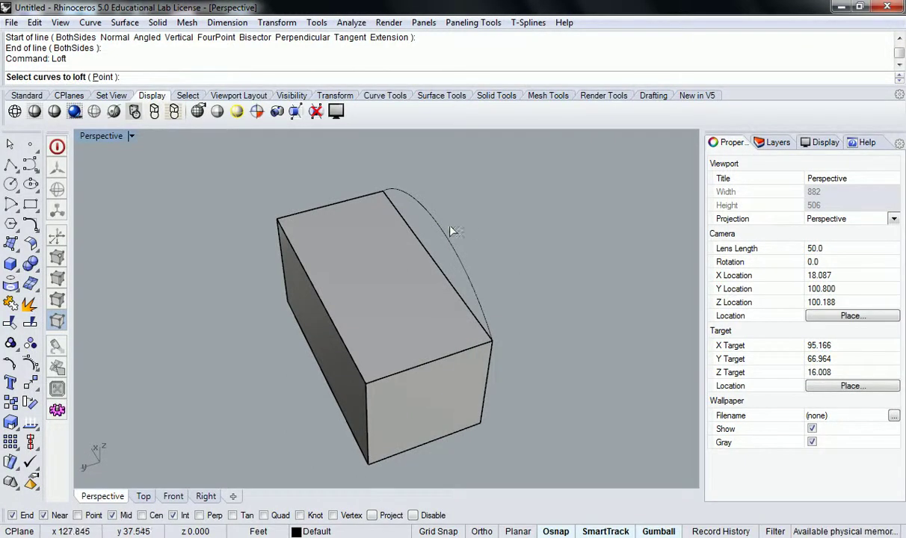
left_click(458, 231)
left_click(327, 314)
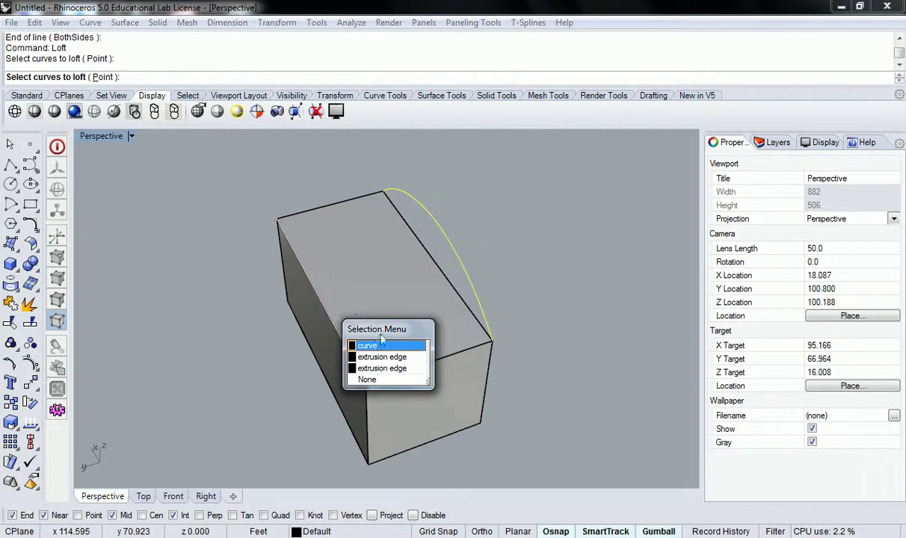
left_click(382, 357)
right_click(363, 325)
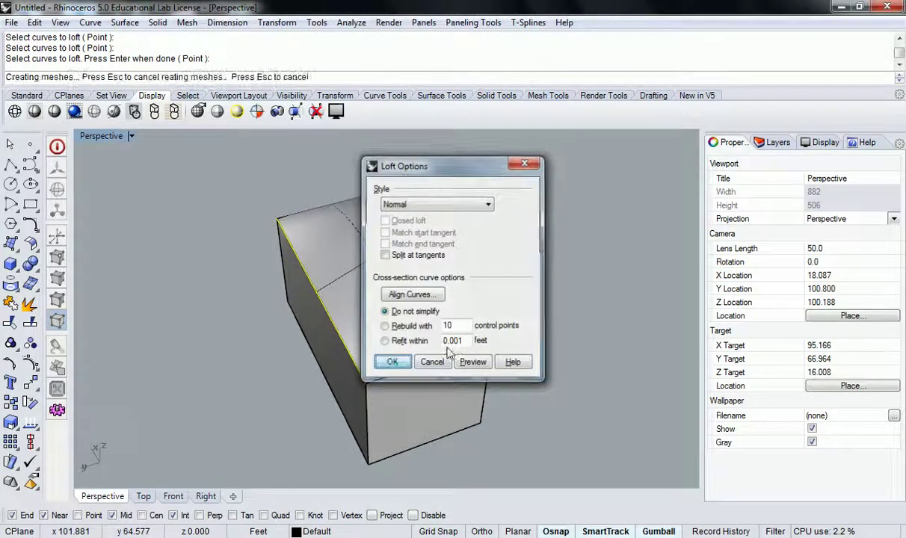
left_click(392, 362)
Step: Examine the transition of the lofted roof from the arc to the straight edge from several angles
right_click_drag(481, 314, 486, 277)
scroll(428, 273, "up", 5)
right_click_drag(415, 241, 322, 263)
right_click_drag(398, 260, 468, 295)
right_click_drag(376, 265, 488, 303)
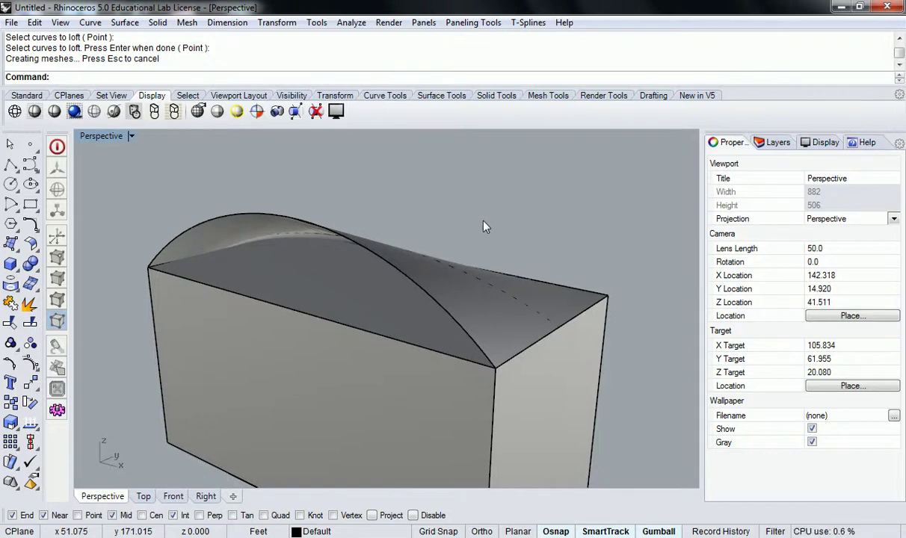
right_click_drag(516, 235, 476, 281)
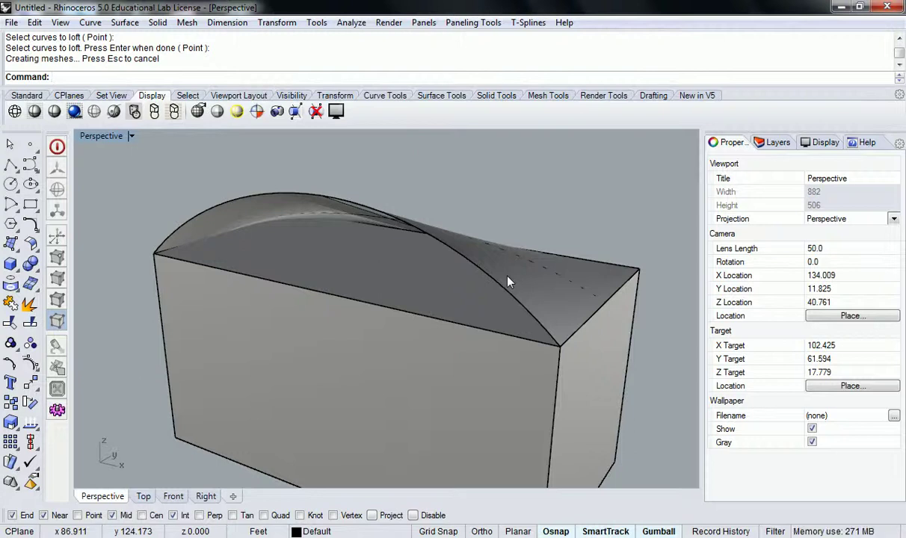
Step: Delete the lofted surface between the arc and the straight edge
right_click_drag(364, 326, 491, 305)
left_click(497, 299)
key("Delete")
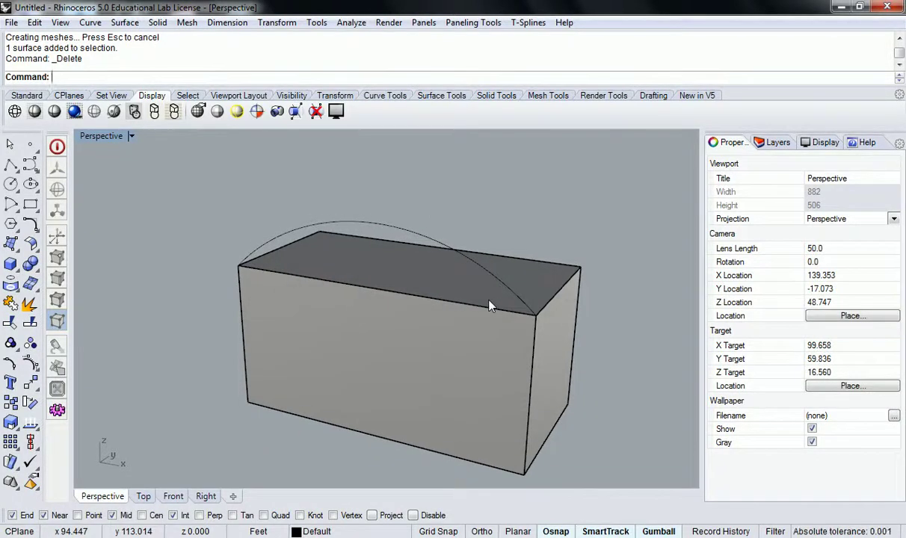
Step: Delete the remaining arc above the box's front long top edge
right_click_drag(504, 346, 475, 310, "shift")
scroll(455, 284, "up", 2)
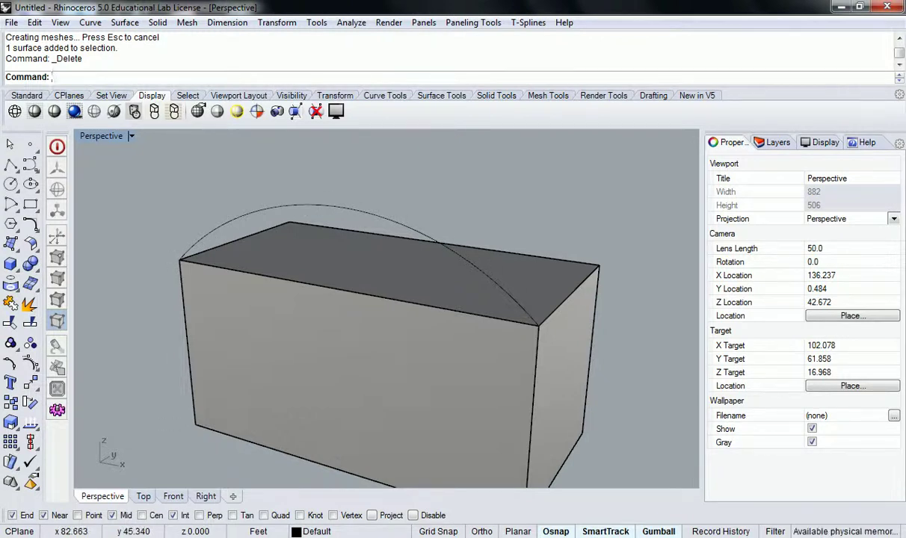
right_click_drag(297, 291, 155, 299)
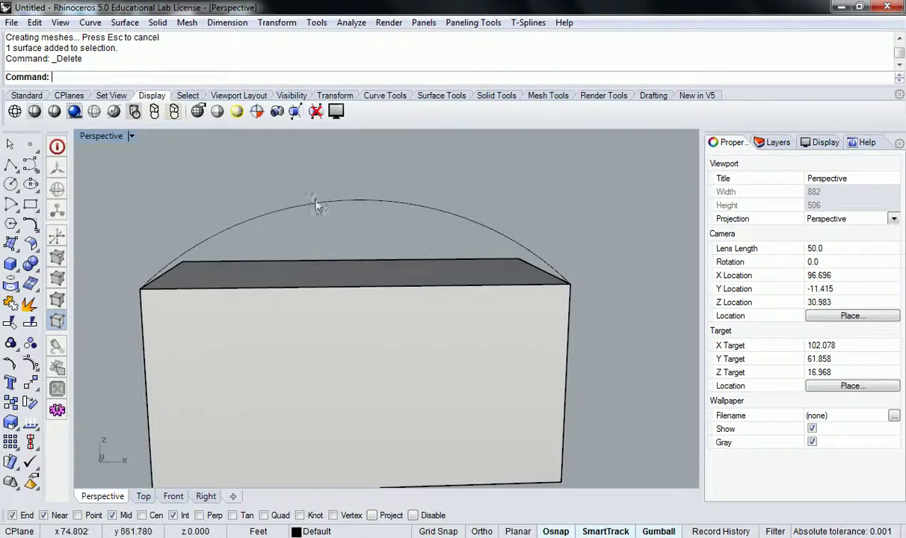
right_click_drag(326, 204, 307, 219)
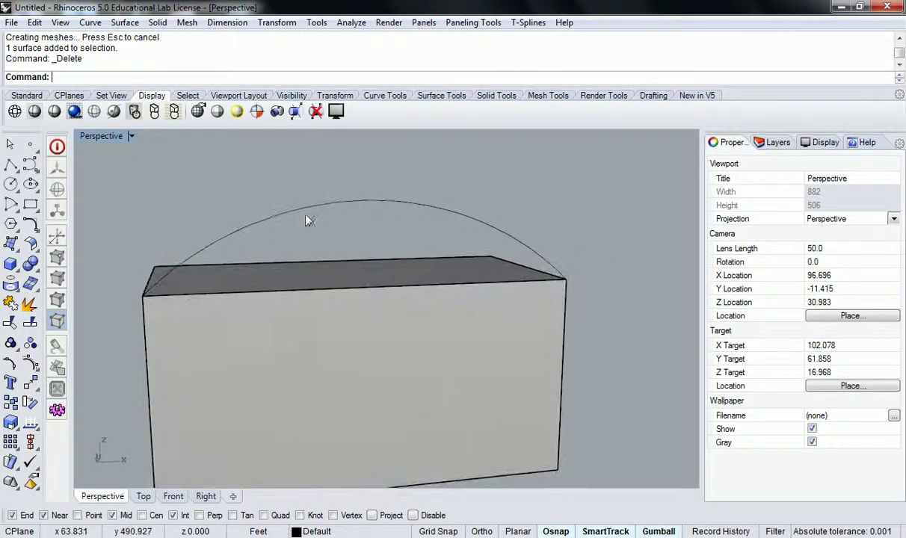
left_click(430, 204)
key("Delete")
Step: Delete the line along the box's rear long top edge
right_click_drag(427, 208, 439, 275)
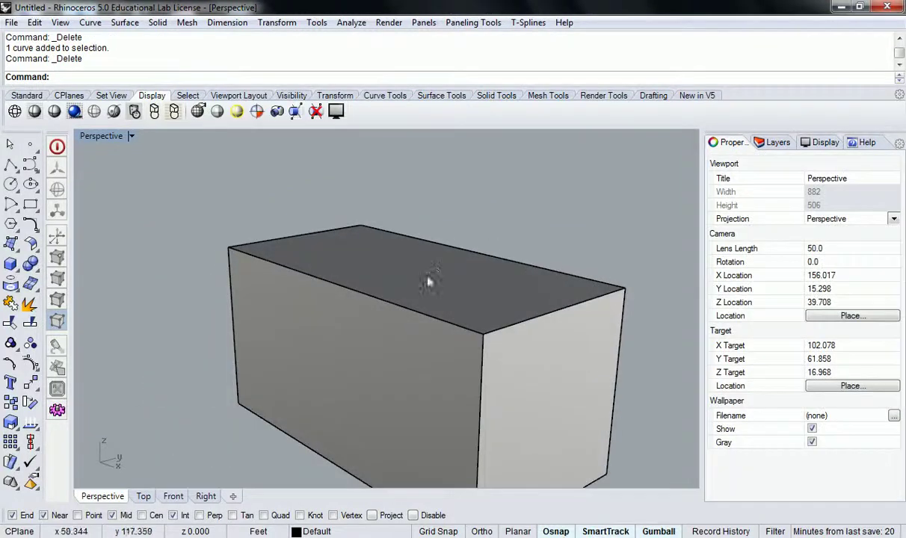
left_click(530, 272)
left_click(586, 305)
right_click_drag(288, 231, 423, 278)
scroll(349, 255, "up", 4)
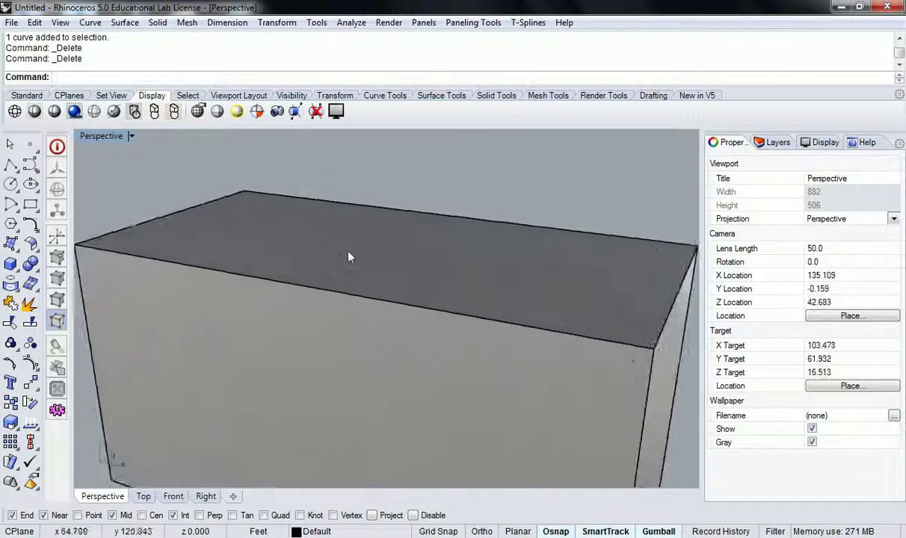
scroll(356, 301, "down", 3)
mouse_move(236, 537)
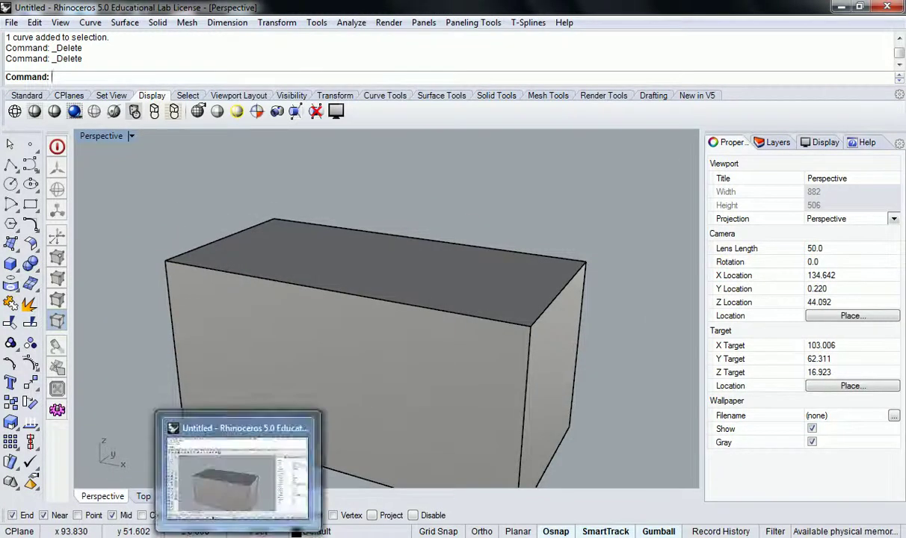